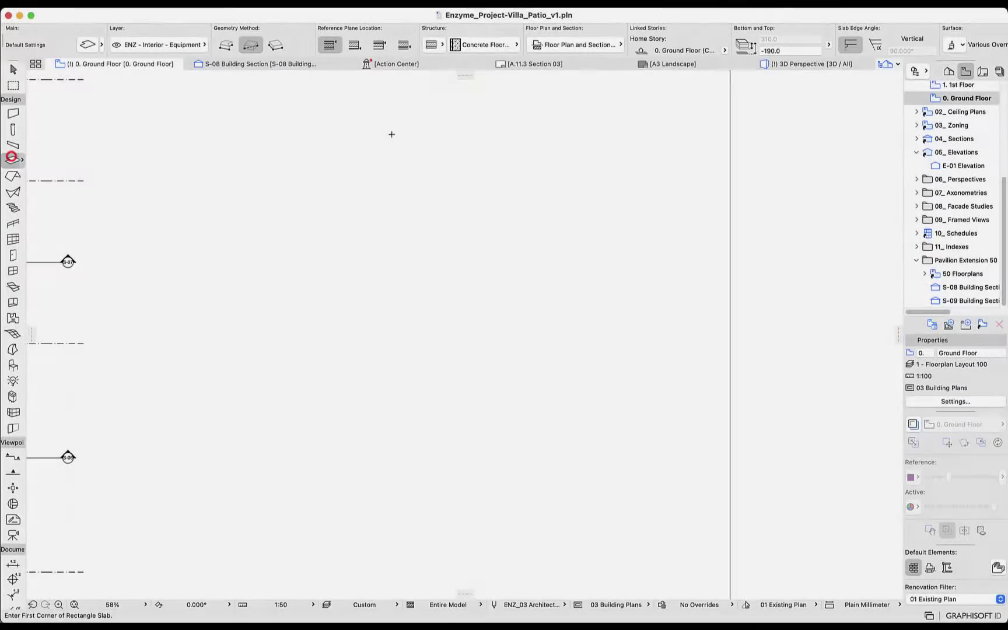
- Draw a rectangular floor slab 7000 mm wide on the ground floor plan
click(395, 123)
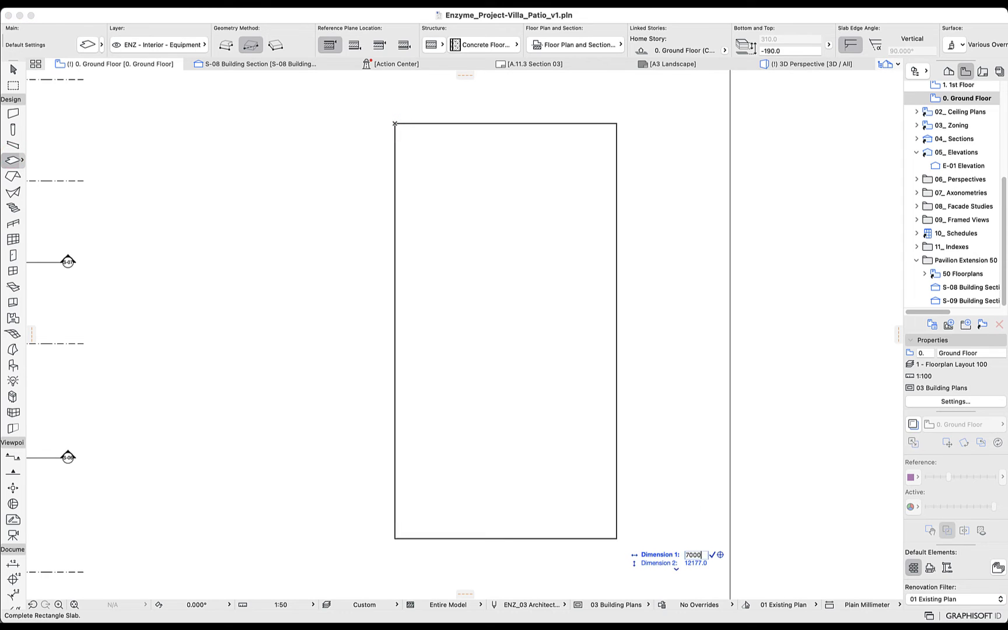
click(633, 539)
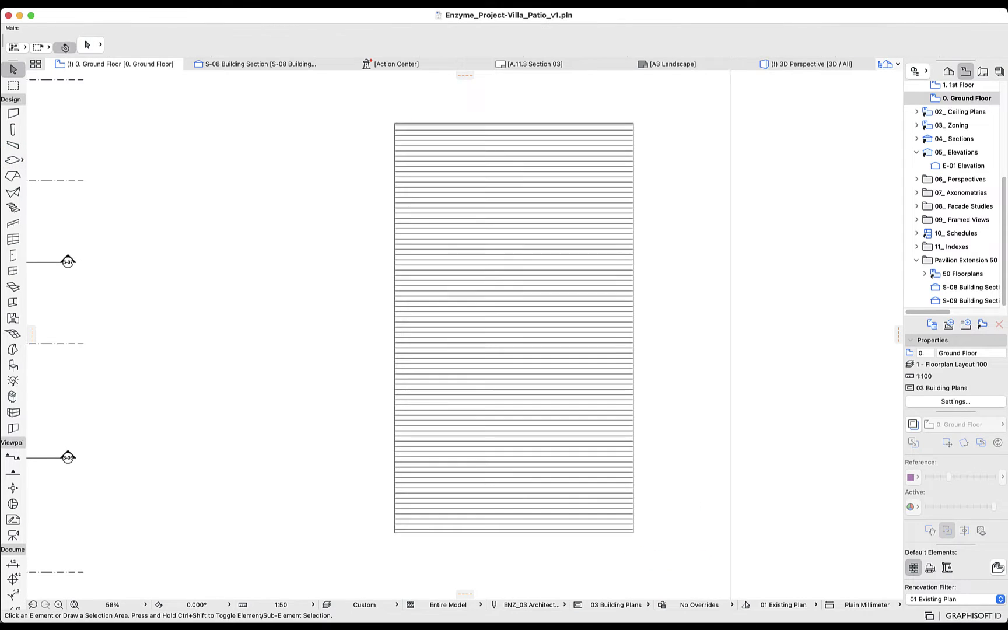
- Draw walls from the W340BLK - 001 favorite along the slab's right and upper edges
click(13, 113)
click(101, 43)
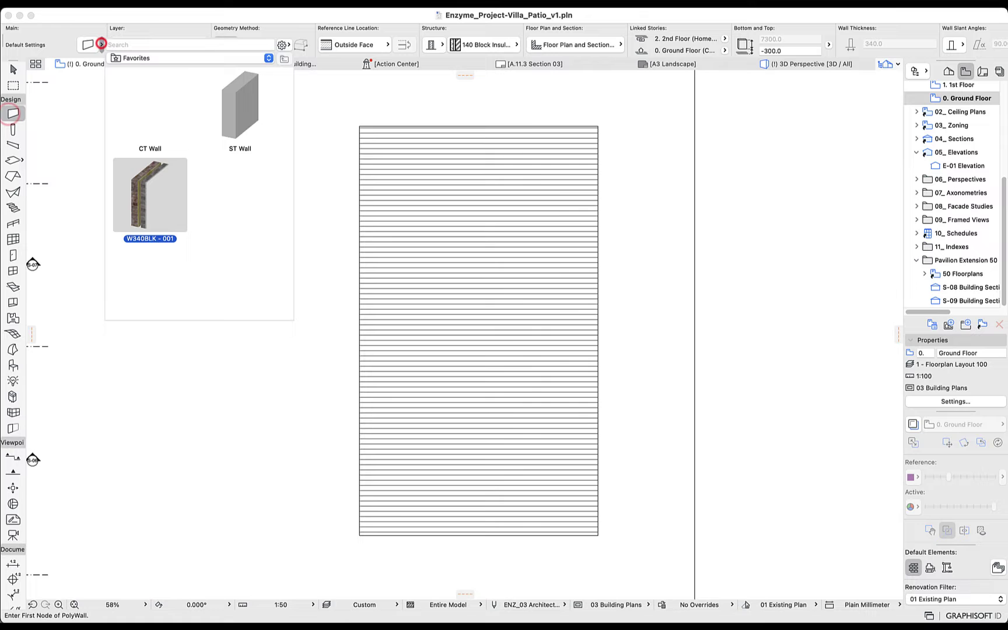
double_click(160, 202)
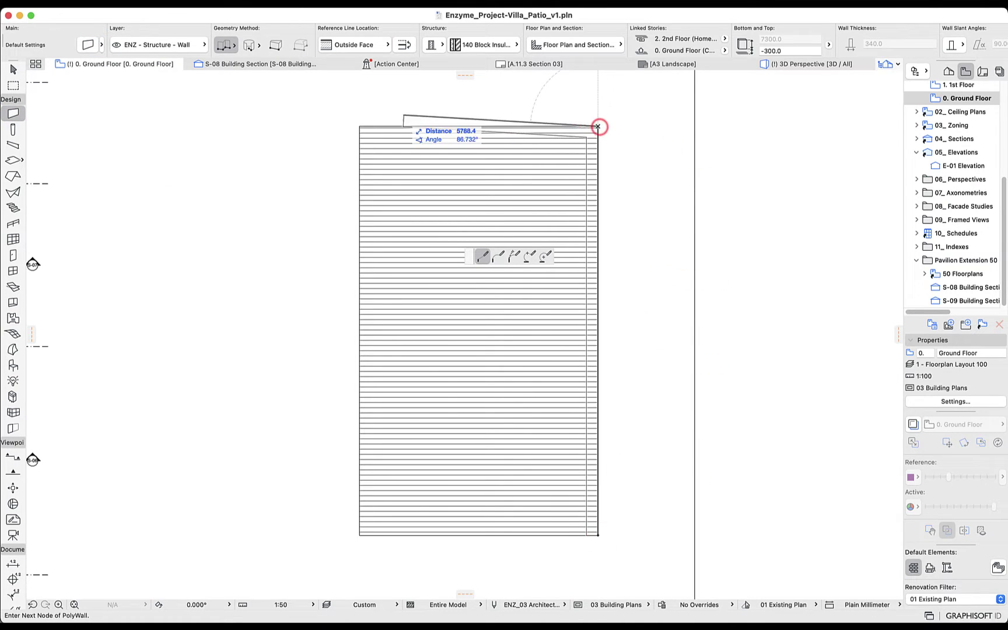
click(359, 124)
- Draw a curtain wall along the slab's remaining left and lower edges
scroll(360, 123, up, 5)
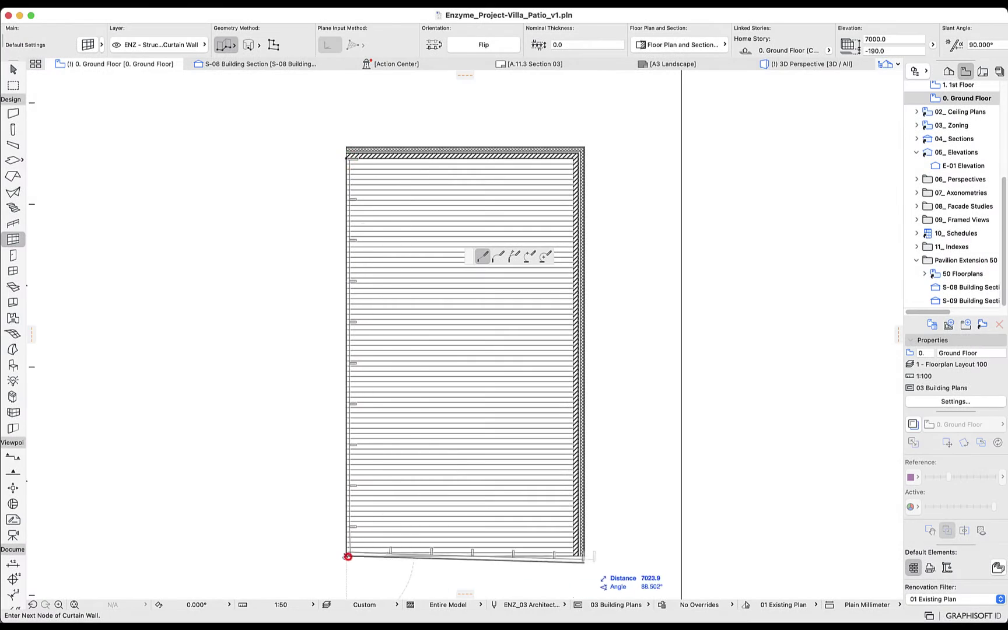
click(572, 557)
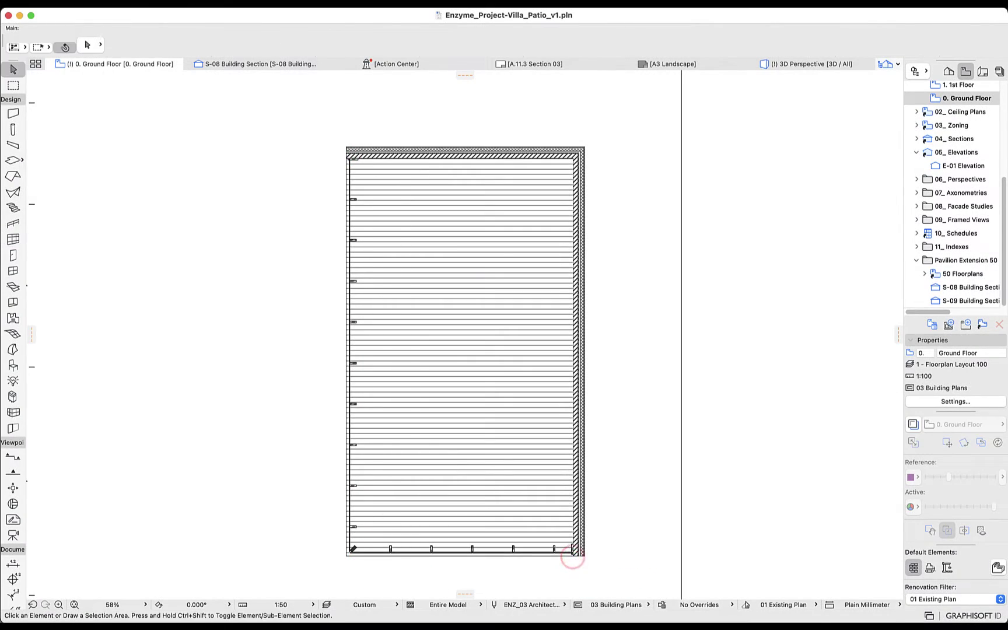
- Draw an L-shaped Stud Partition wall running 6000 mm down from the upper wall and 3330 mm across to the right cavity wall
click(11, 113)
click(489, 45)
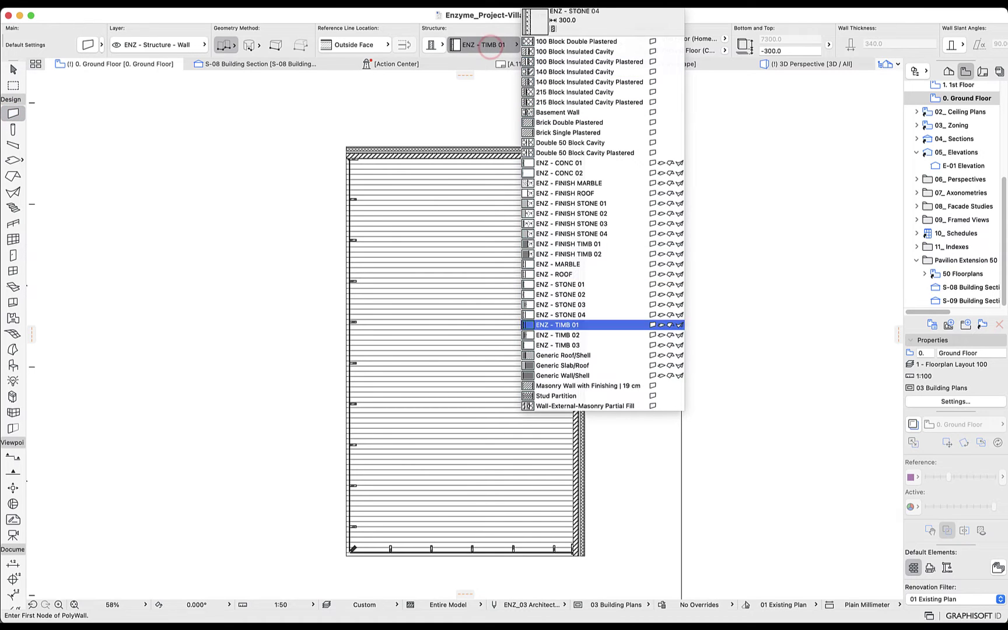
click(561, 395)
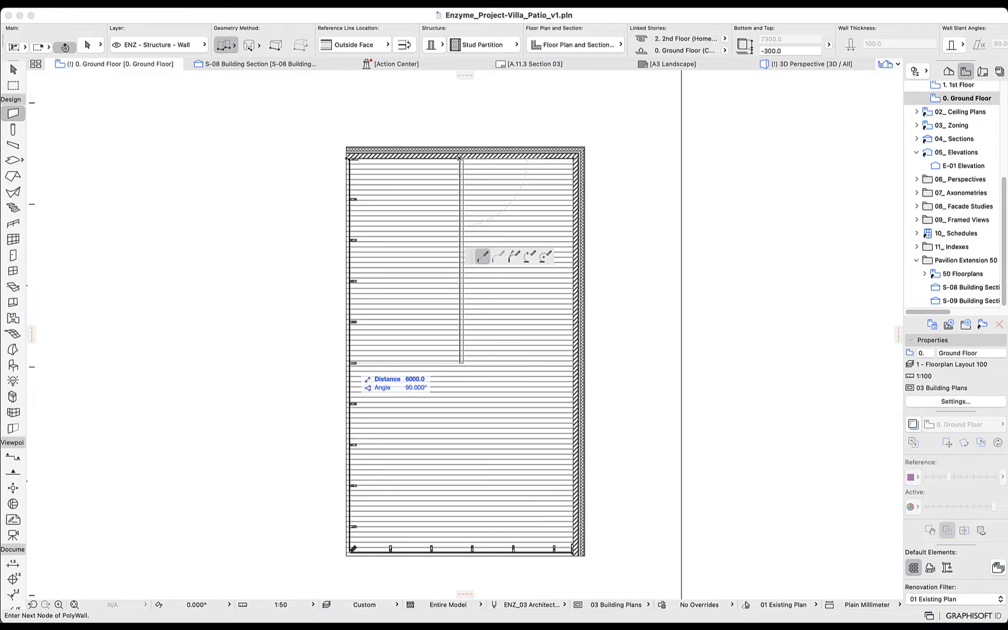
scroll(350, 363, up, 10)
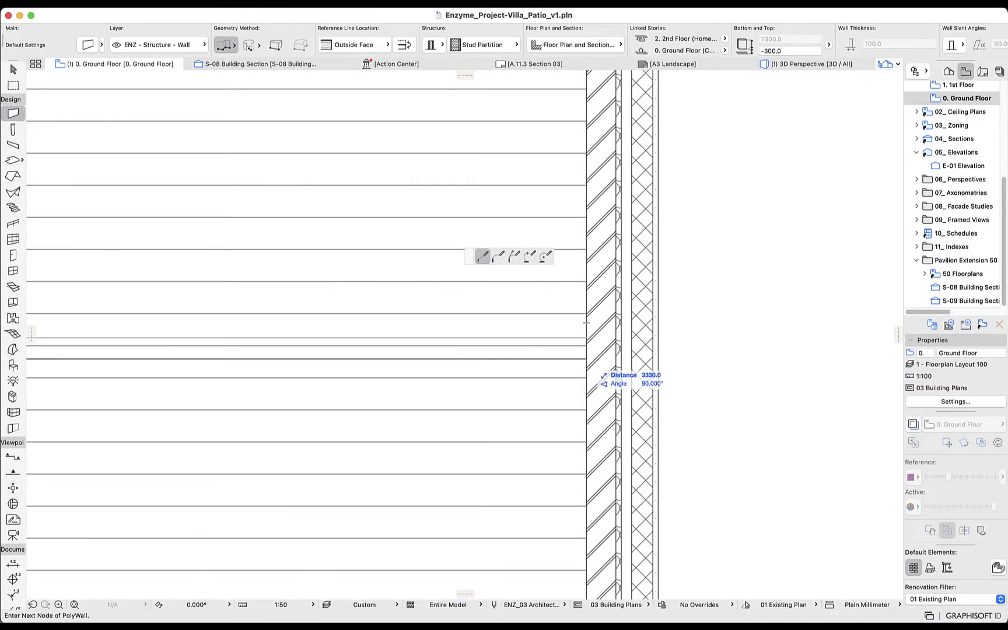
click(586, 359)
click(586, 359)
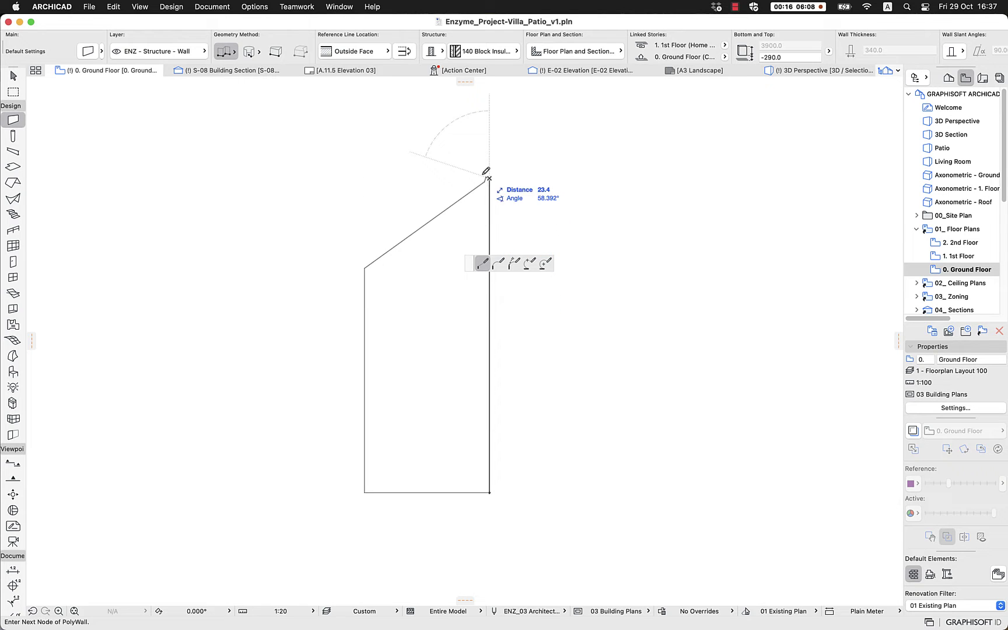
- Finish the corner of the 140 Block Insulated Cavity walls with a horizontal run, and select the joined walls
click(91, 178)
scroll(344, 254, up, 5)
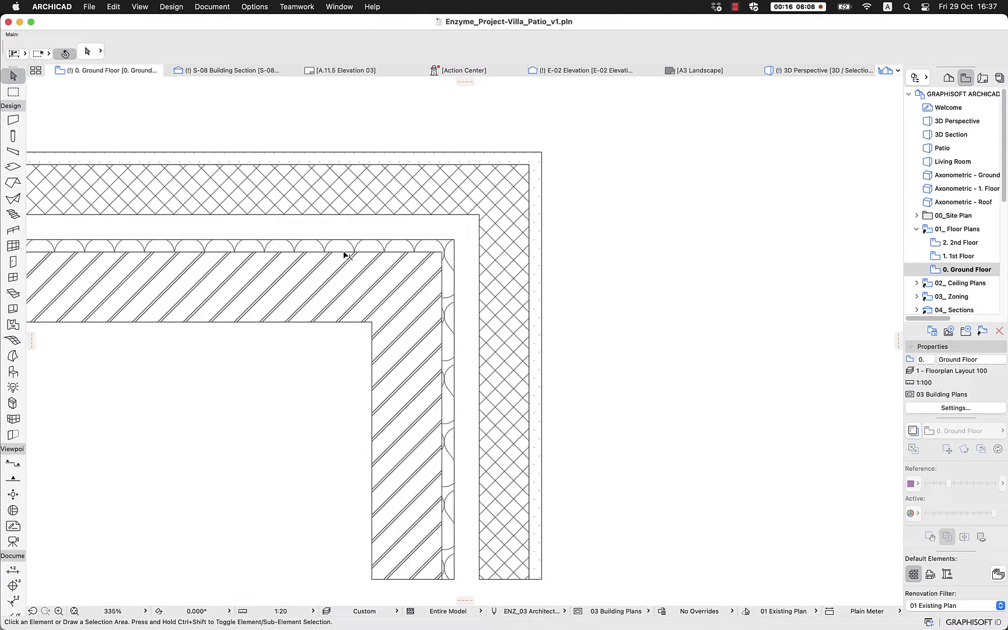
click(515, 318)
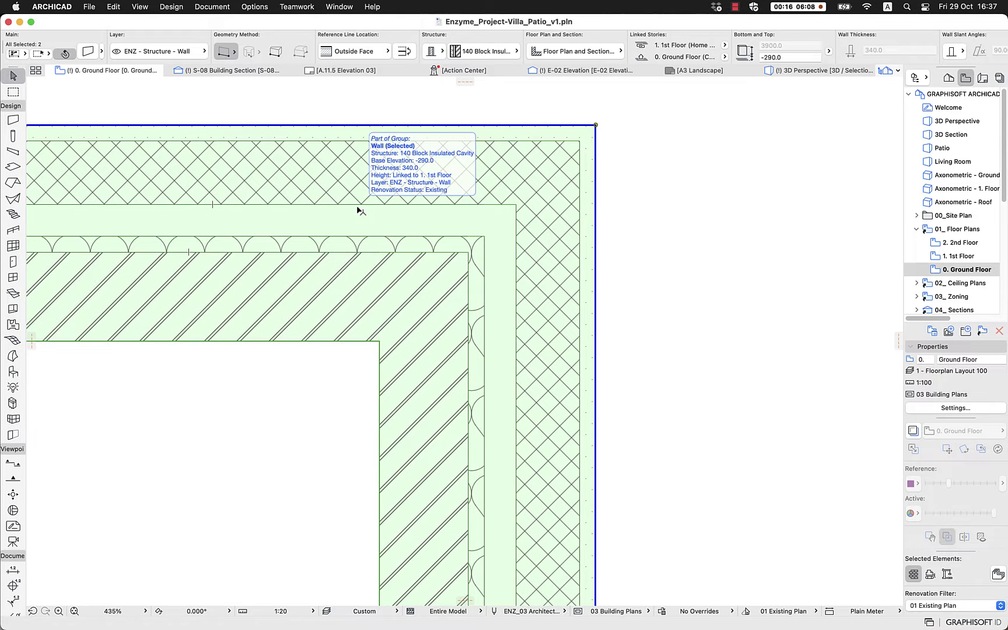
right_click(358, 210)
click(455, 448)
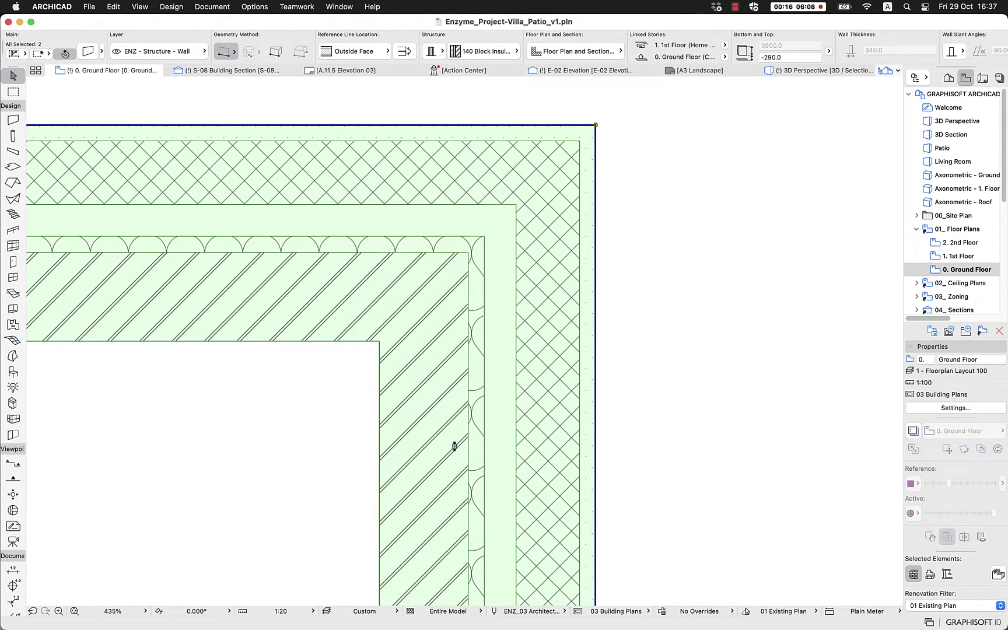
drag(524, 319, 523, 369)
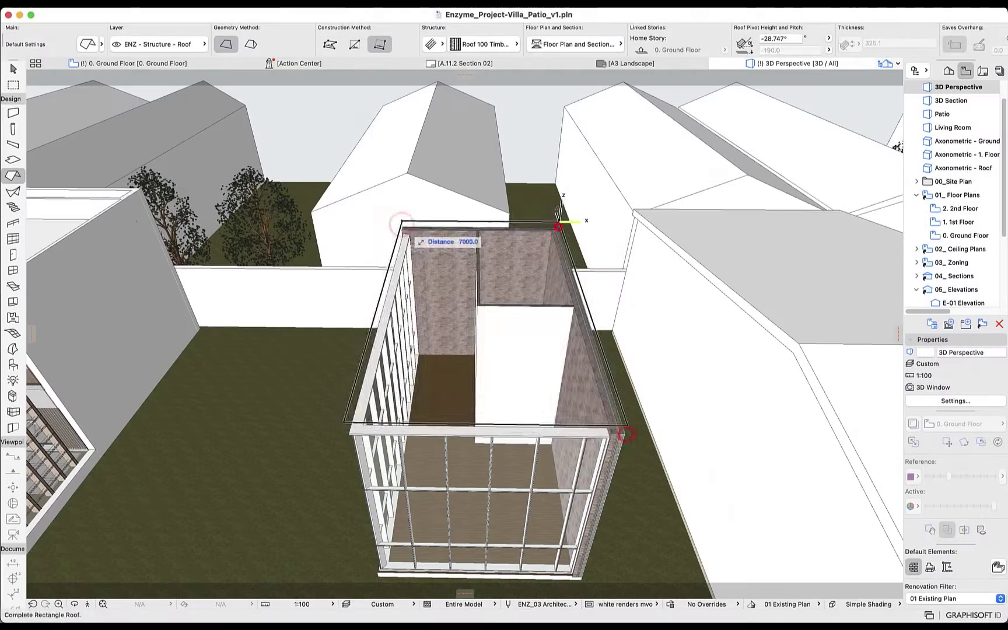
- Draw a rectangular Roof 100 Timber roof over the extension's walls in the 3D view and tilt it to a new pitch
click(403, 225)
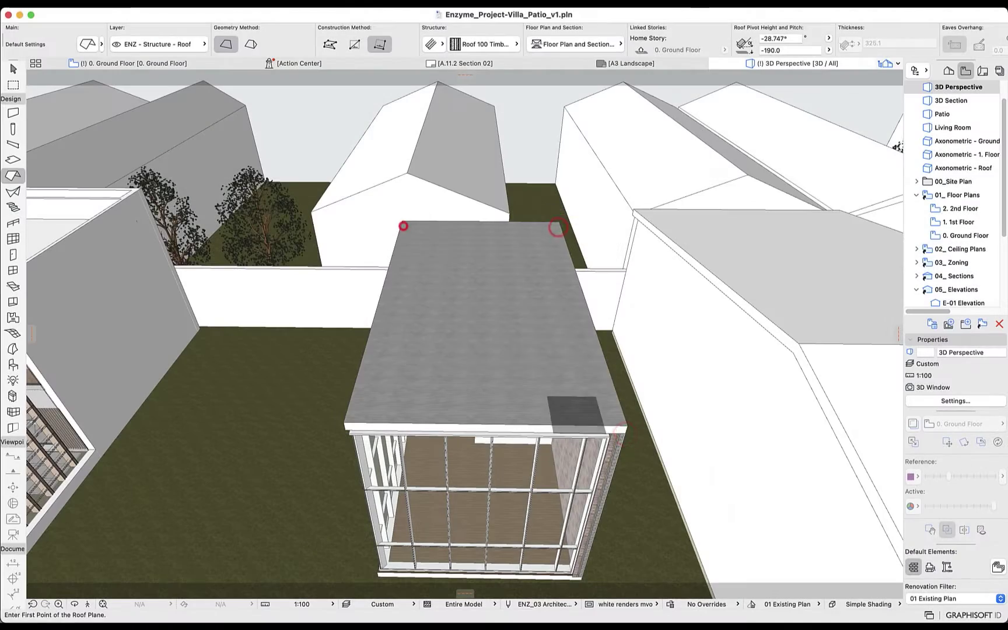
click(637, 395)
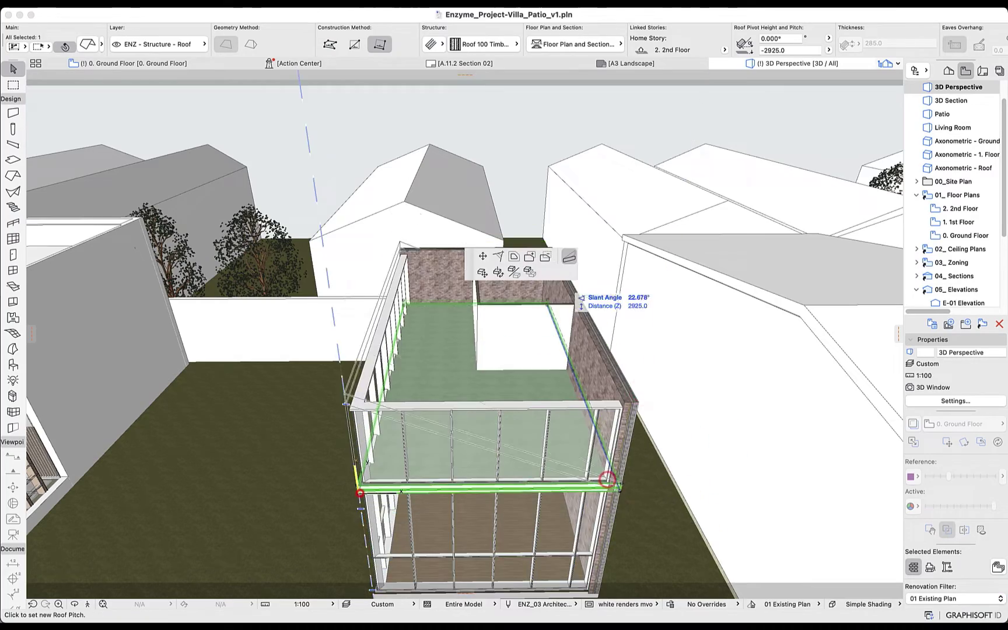
shift+middle_drag(408, 379, 431, 338)
click(359, 493)
- Fillet the shared corner of the two cavity walls and the matching slab corner with a 3000 mm radius
click(570, 383)
click(493, 379)
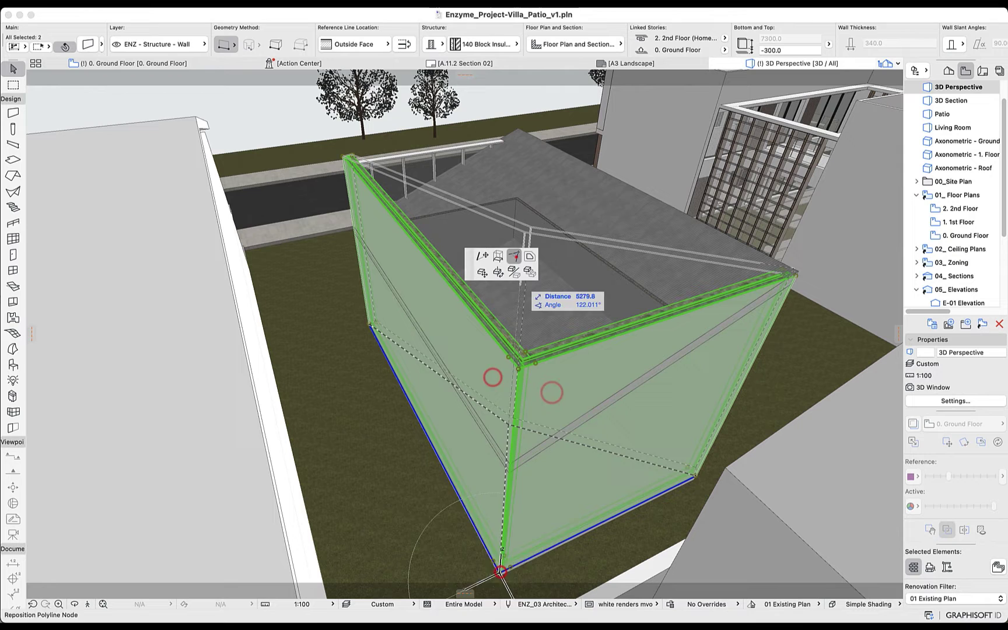
click(508, 258)
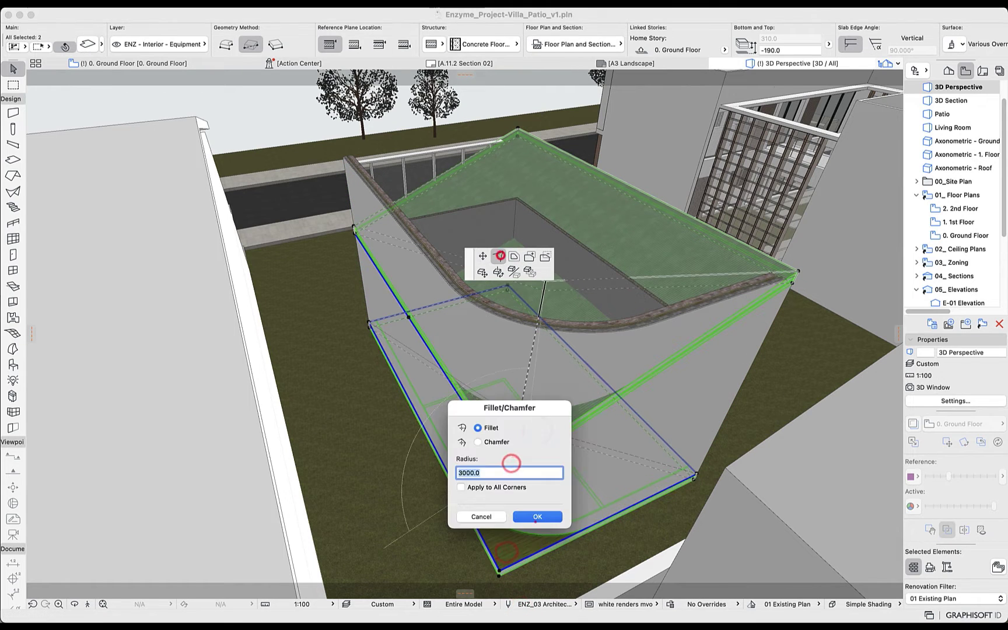
click(535, 522)
- Trim the extension's cavity and partition walls to the sloped roof
click(525, 358)
right_click(474, 222)
mouse_move(513, 351)
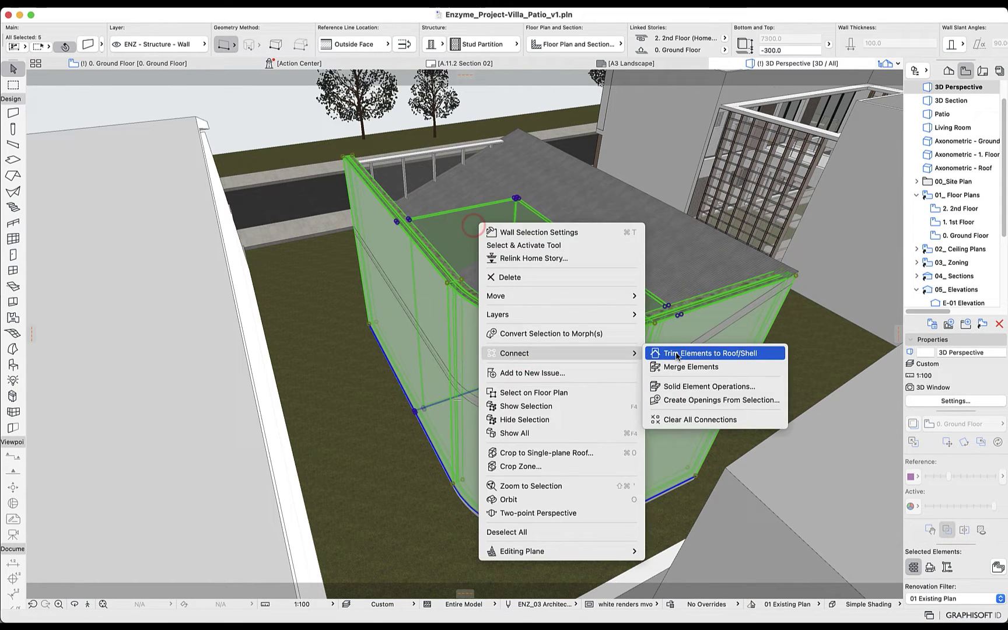
click(676, 353)
click(659, 291)
click(563, 454)
- Examine the Couches and Sofas 25 models, the settings pages of Sofa 04 25, and the Outdoor Furniture 25 folder
scroll(563, 453, up, 3)
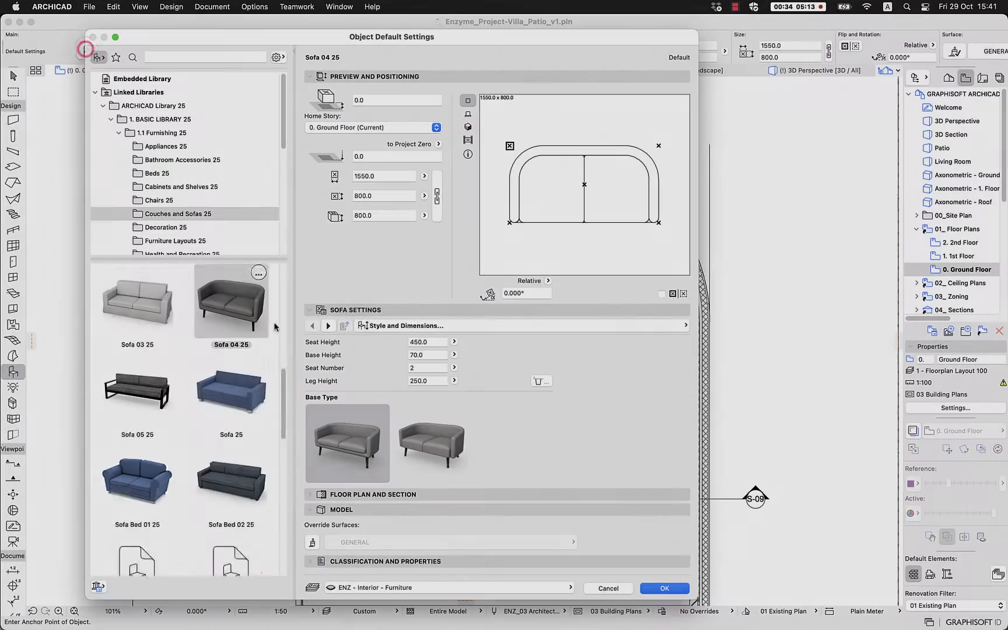
scroll(279, 318, up, 10)
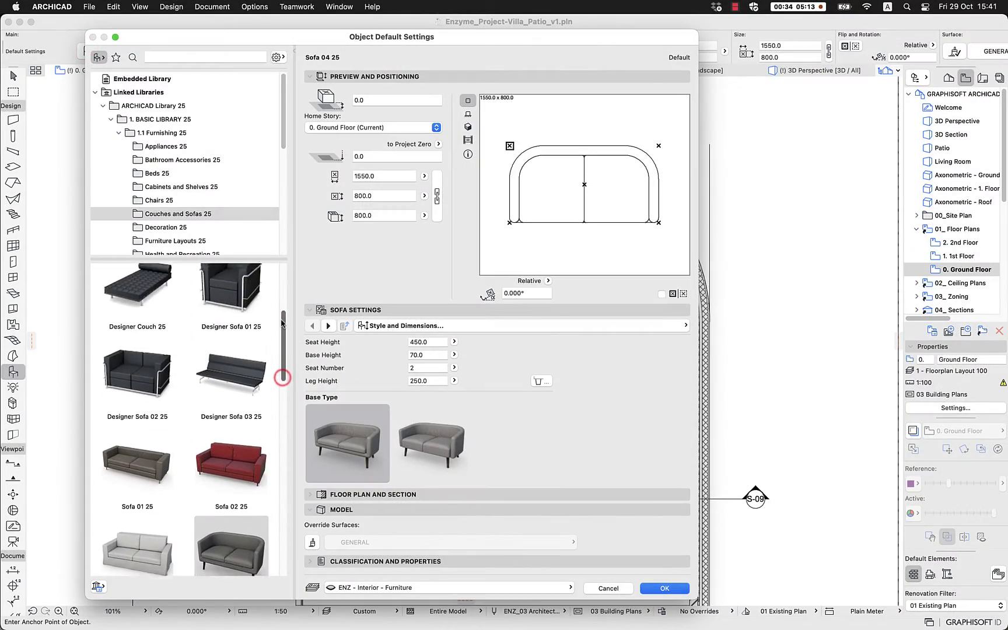
scroll(278, 317, down, 6)
click(328, 325)
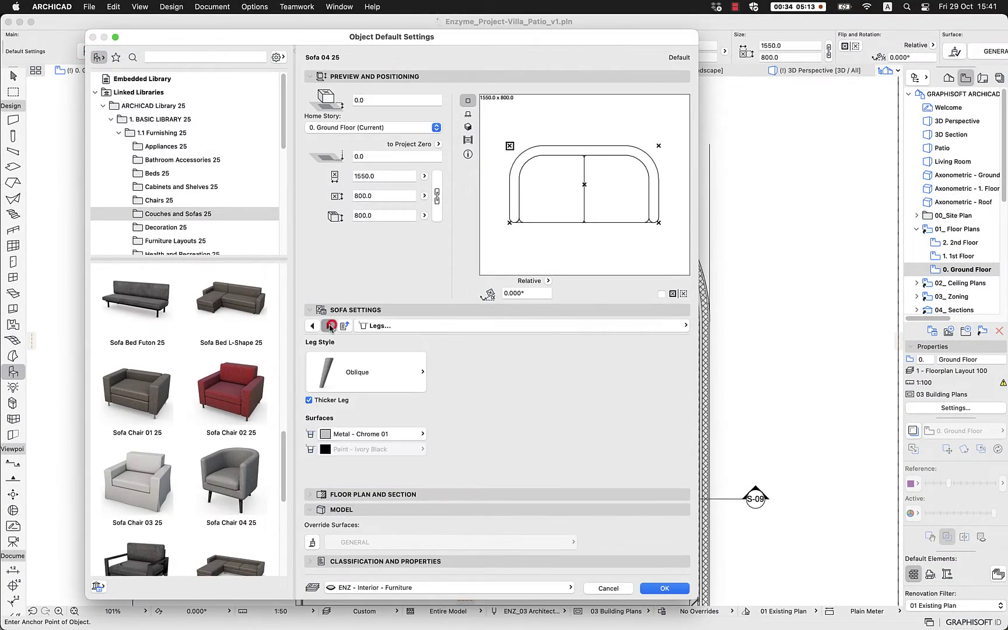
click(327, 325)
scroll(190, 235, down, 5)
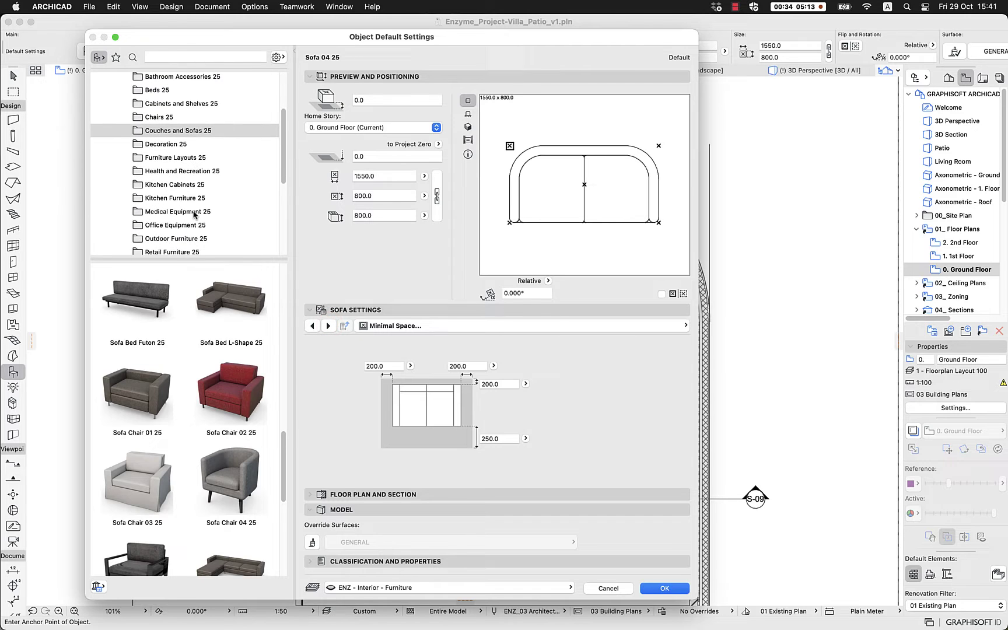
click(159, 235)
scroll(276, 321, down, 10)
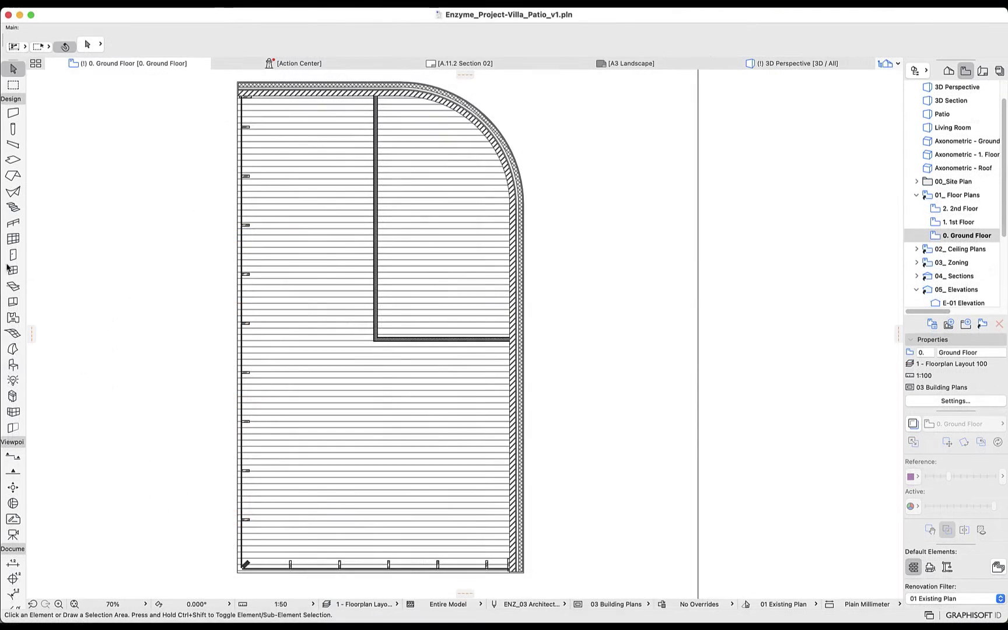
- Place the Door 01 favorite, 1500 by 2100 mm with a sidelight, near the lower end of the right cavity wall
click(12, 254)
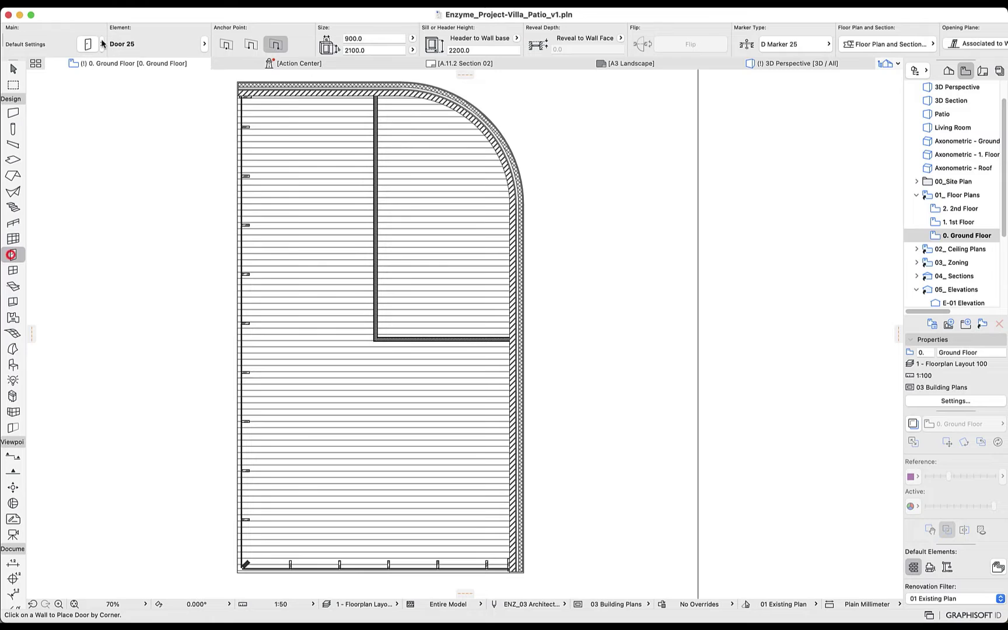
click(101, 42)
click(146, 114)
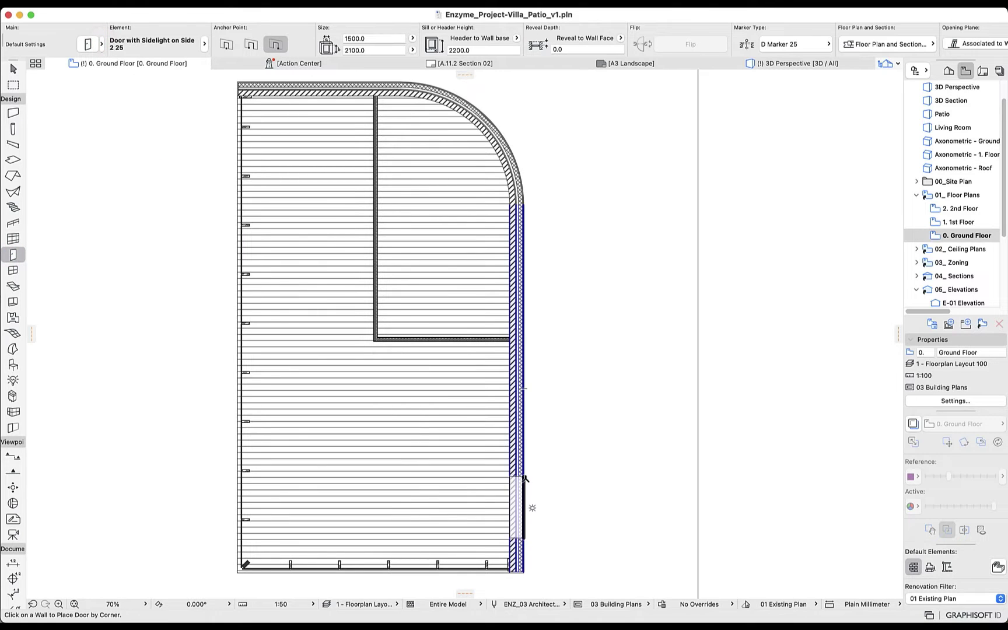
- Place the Door 02 favorite, 900 by 2100 mm, in the horizontal stud partition, opening into the enclosed room
click(101, 43)
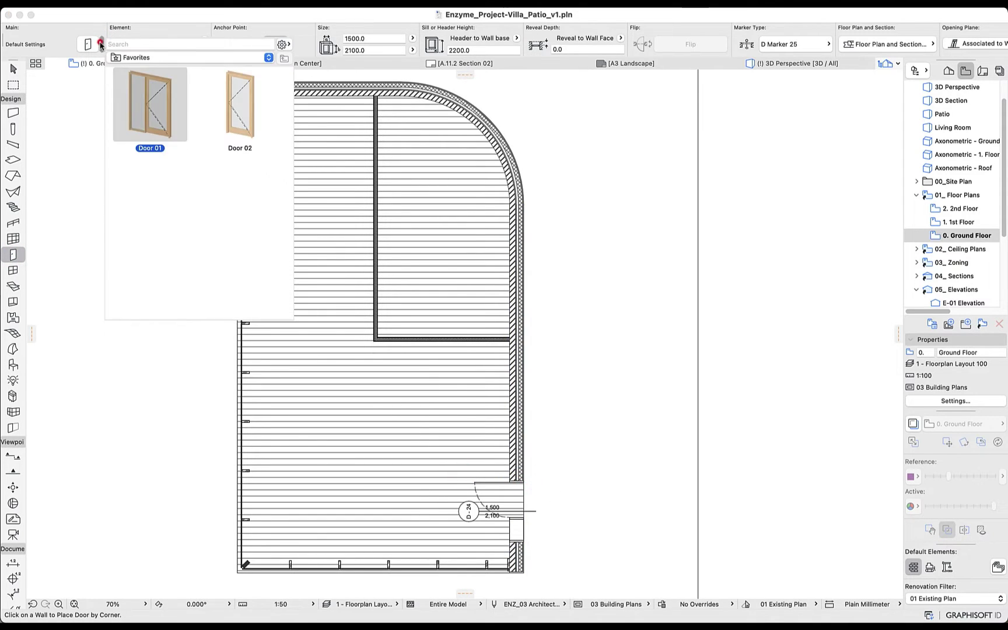
click(236, 104)
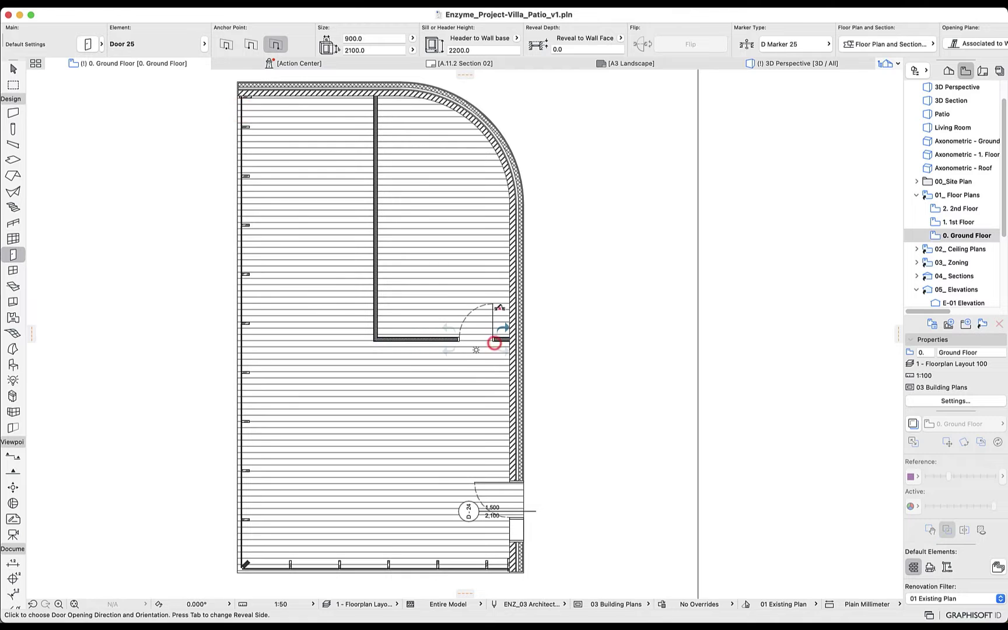
click(494, 343)
- Add a horizontal dimension chain across the plan, covering the slab edge, curtain wall, partition corner, interior door opening and cavity wall
key(d)
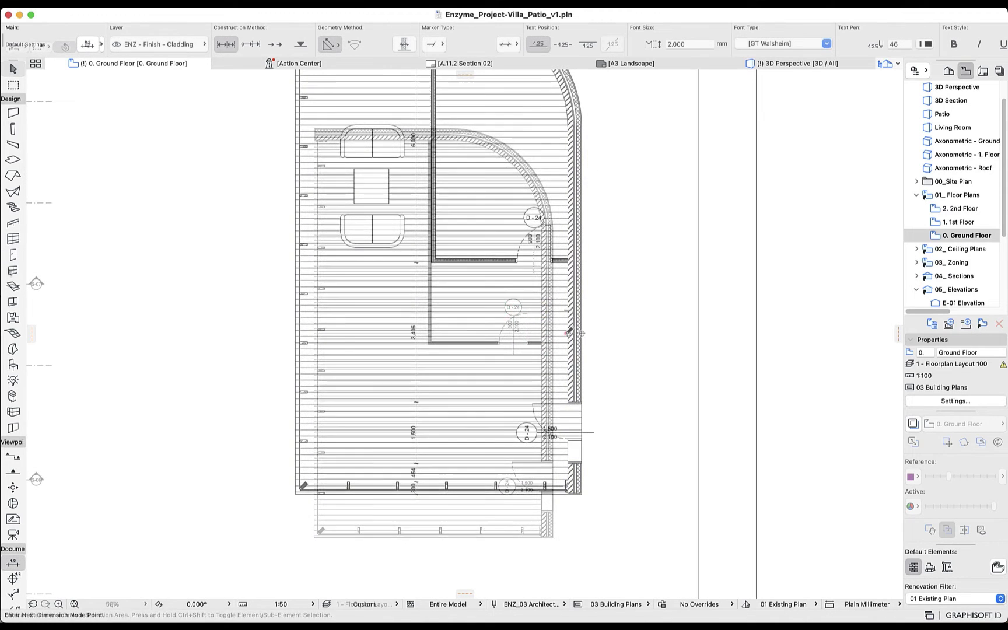
click(566, 333)
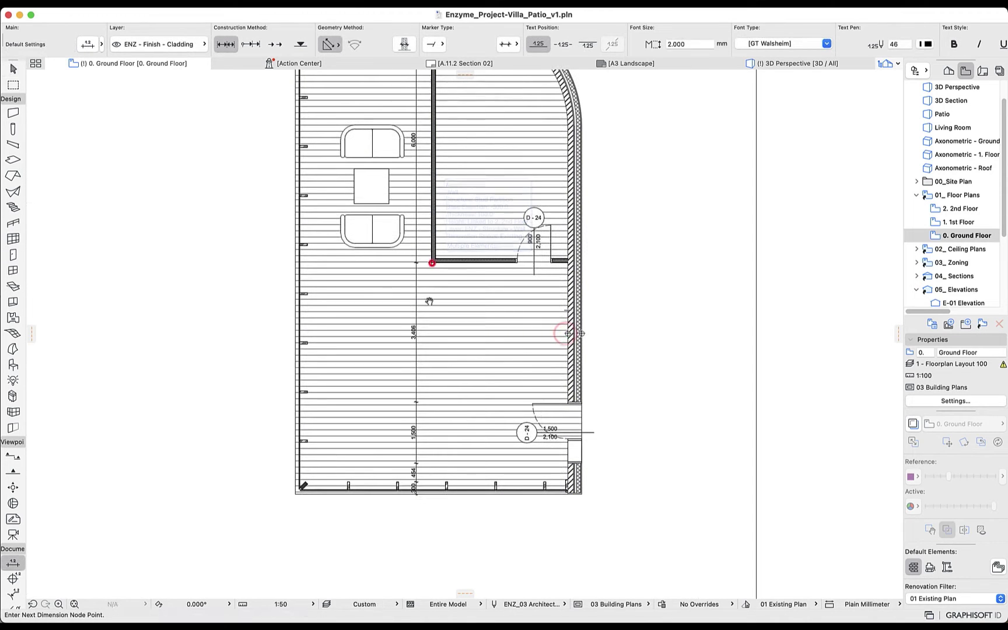
scroll(432, 263, up, 2)
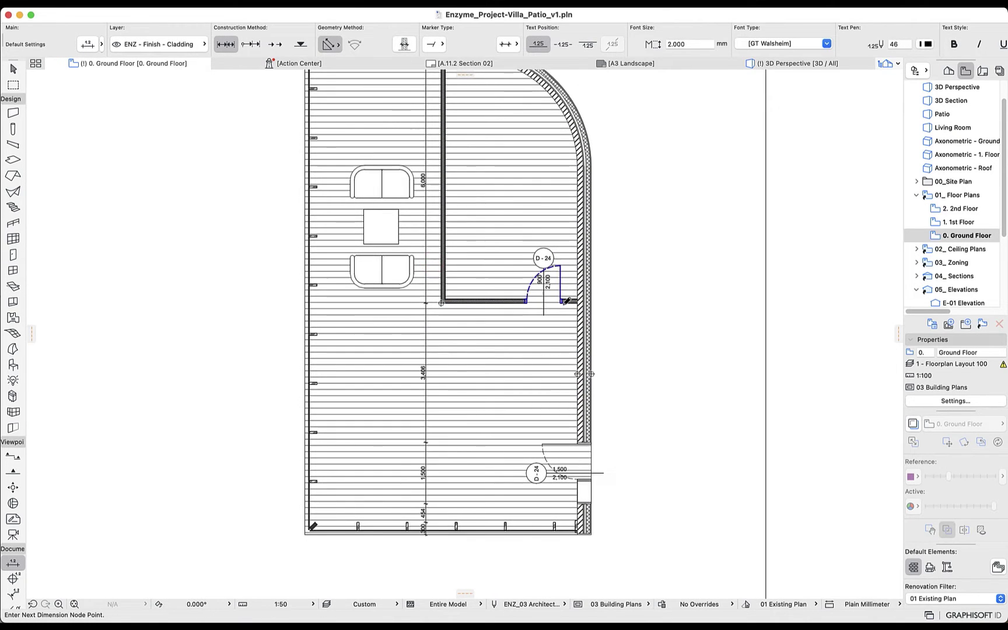
click(317, 432)
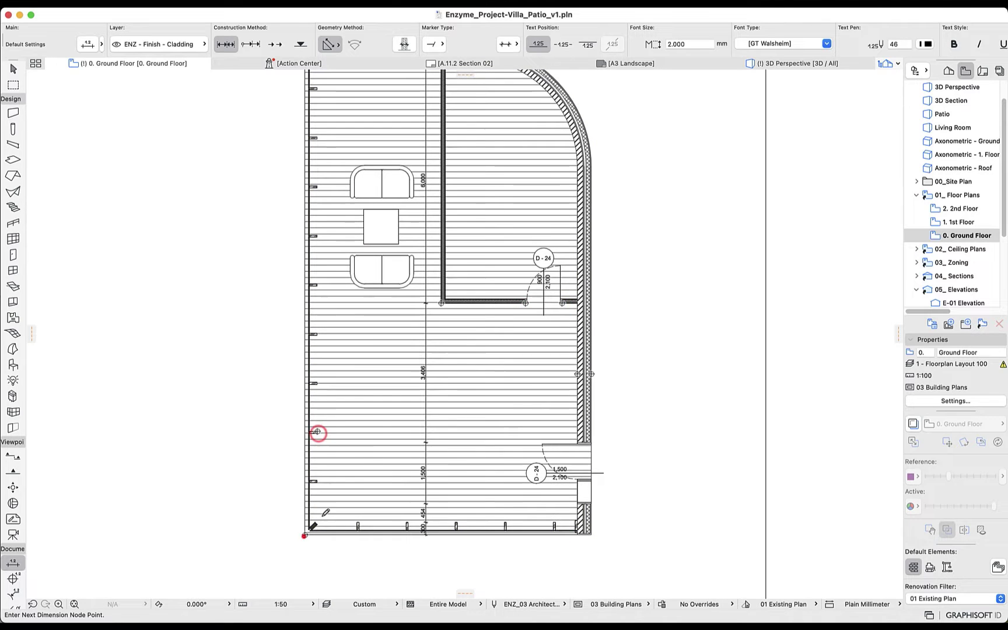
right_click(304, 535)
click(395, 482)
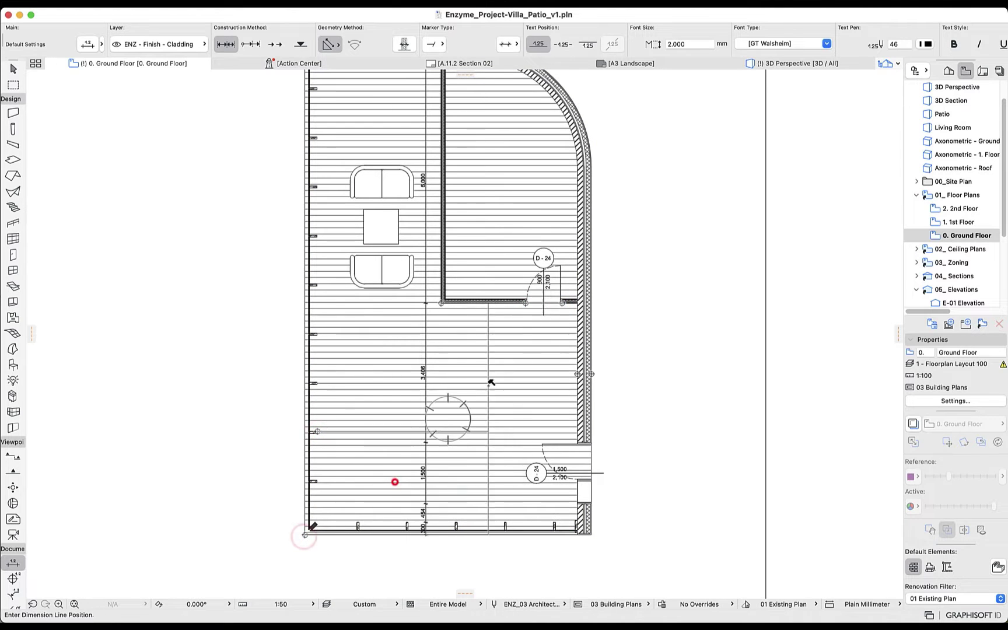
click(470, 345)
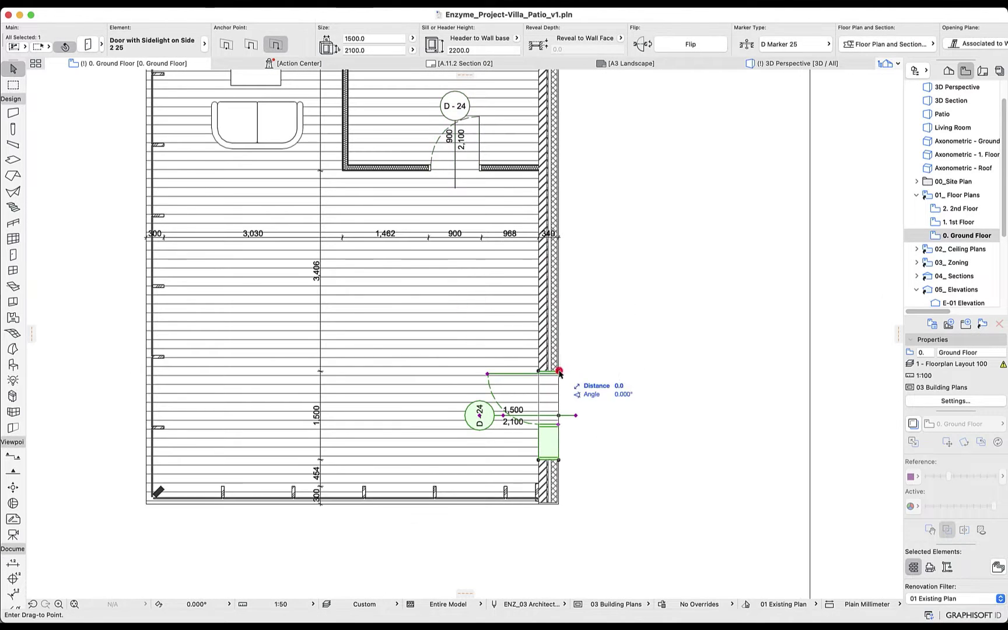
- Move the sidelight door up along the cavity wall to about 3,048 mm from the stud partition
click(558, 350)
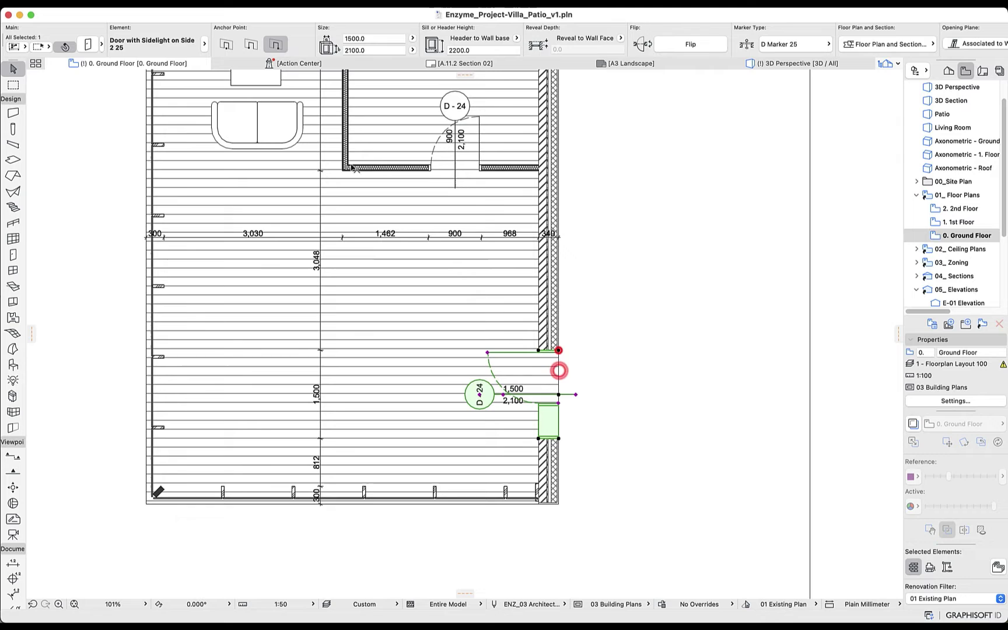
- Move the horizontal stud partition down to the curtain wall mullion, about 2,293 mm from the sidelight door
click(366, 168)
click(163, 218)
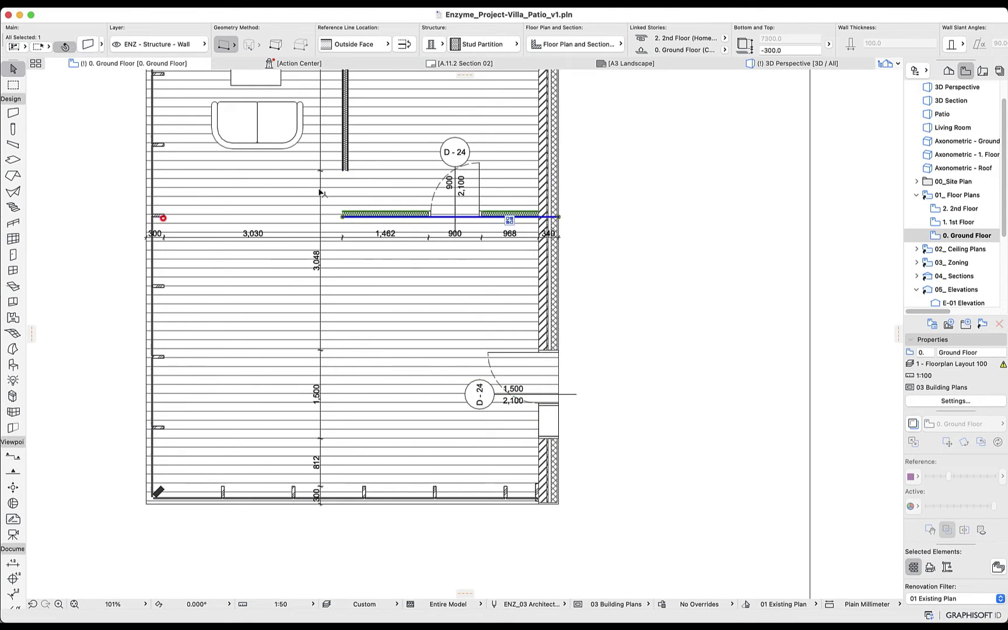
- Draw a vertical section line through the whole plan, from above the curved wall to below the slab, looking toward the sidelight door
scroll(330, 208, down, 3)
click(442, 84)
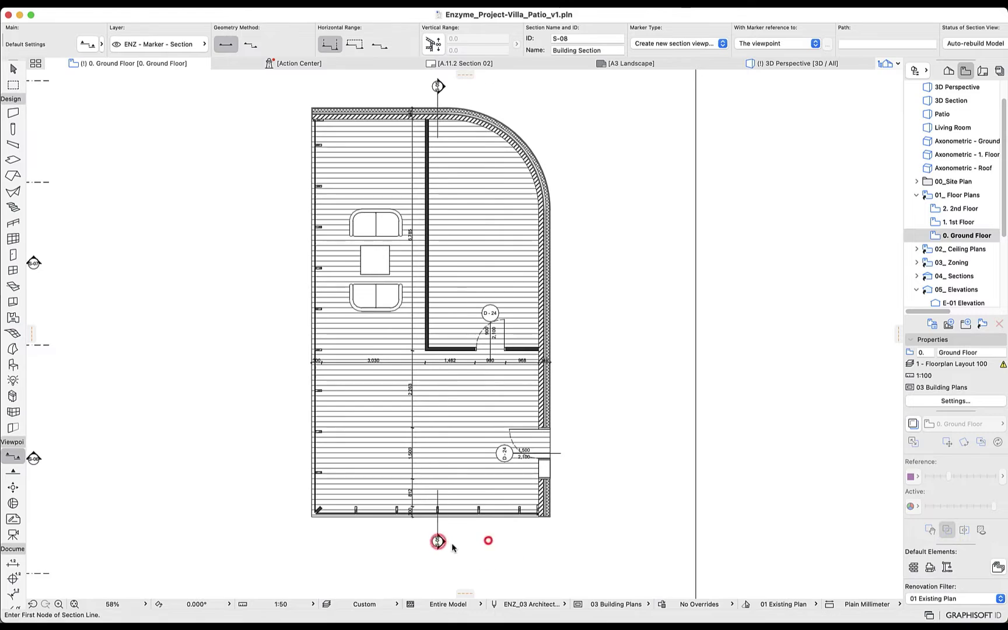
shift+click(438, 542)
key(Escape)
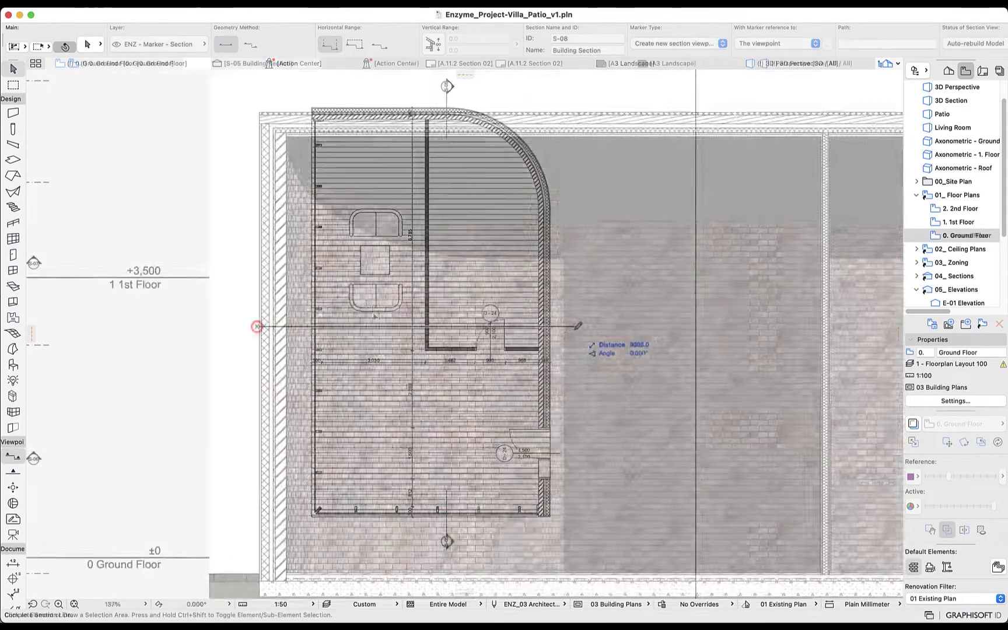
- Set the building section's uncut fill to Uniform Pen - Color Fill, Non-Shaded, and turn off its shadows
scroll(337, 483, up, 10)
scroll(337, 484, down, 5)
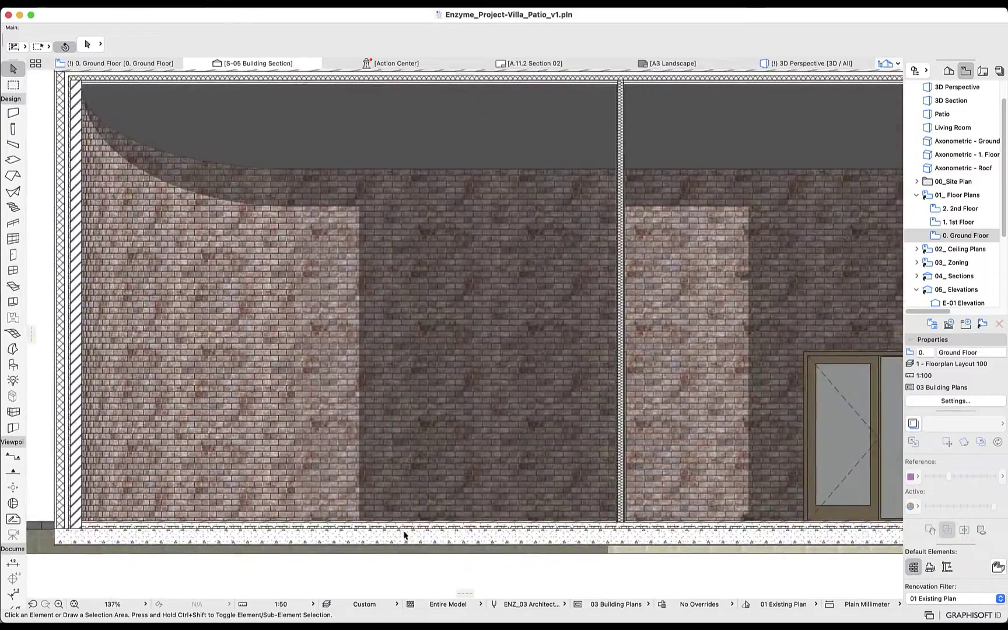
scroll(641, 535, up, 8)
scroll(556, 509, down, 6)
scroll(588, 496, down, 5)
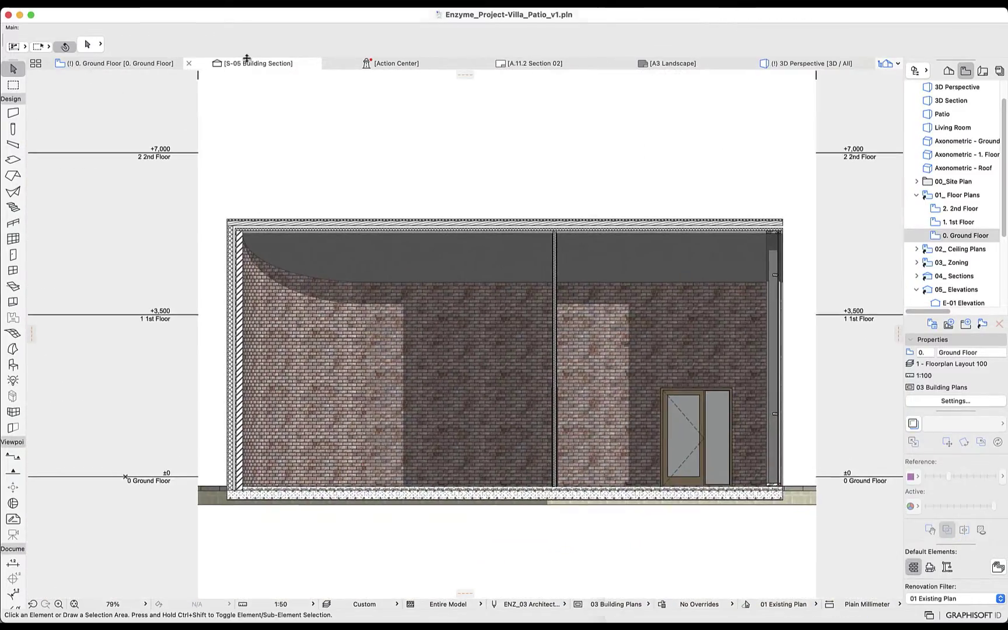
double_click(274, 157)
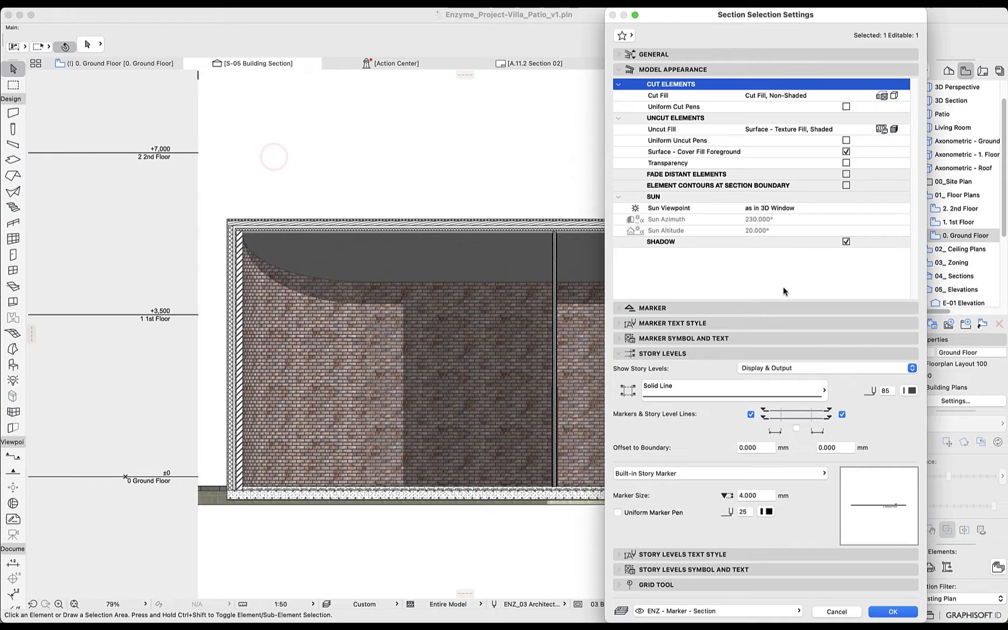
click(896, 128)
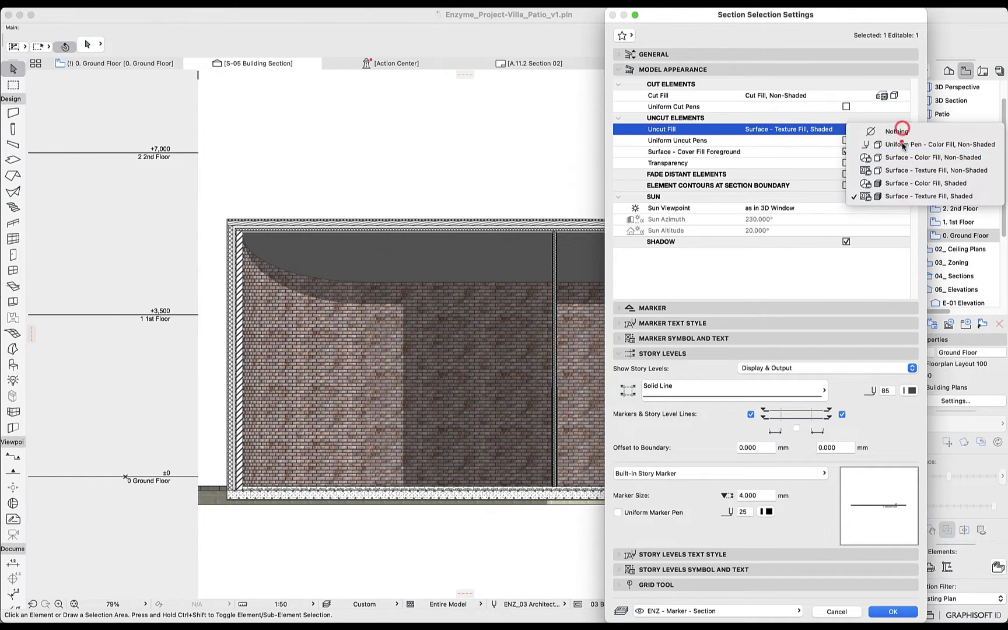
click(902, 144)
click(845, 253)
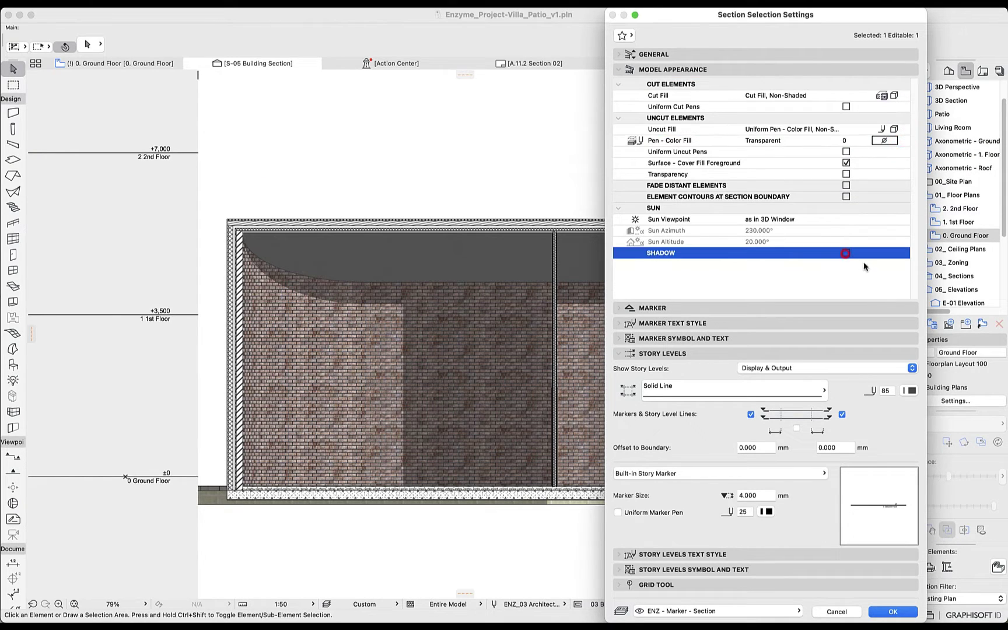
click(897, 615)
scroll(302, 404, up, 5)
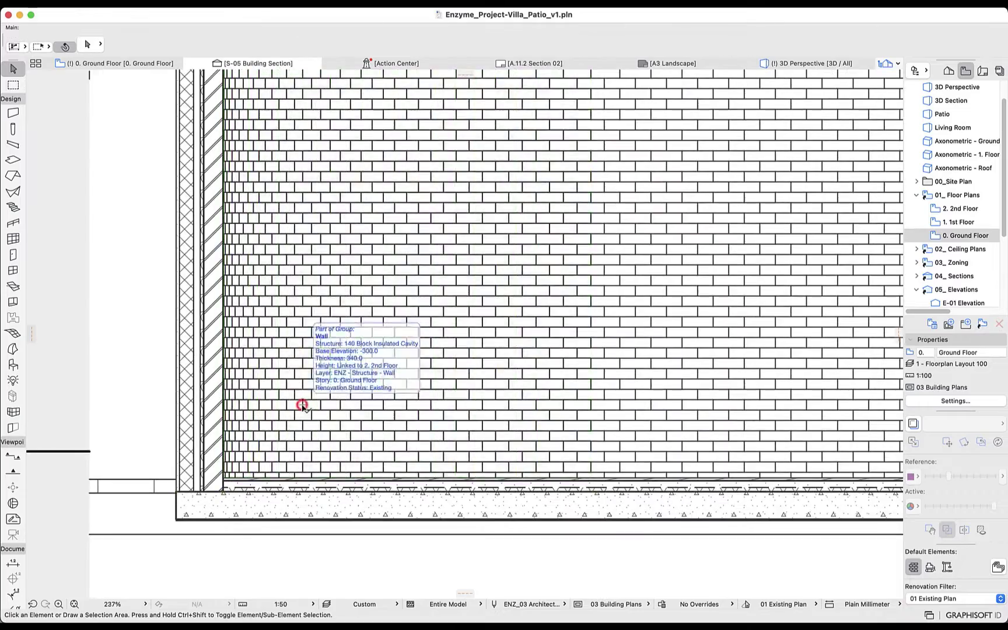
scroll(302, 404, down, 5)
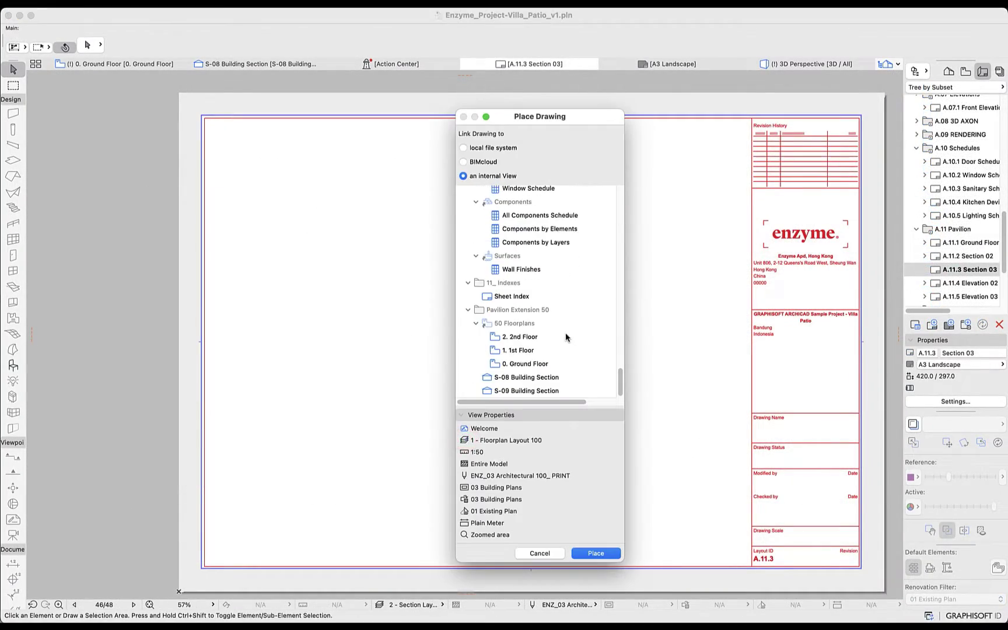
- Place the S-09 Building Section view on the A.11.3 Section 03 layout and move it inside the sheet border
double_click(523, 391)
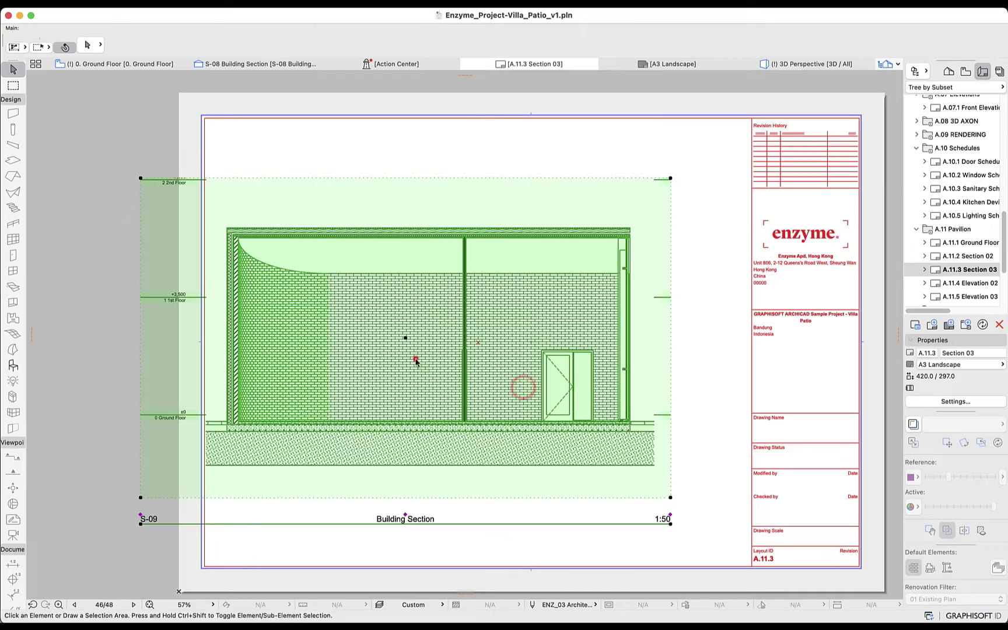
click(414, 358)
drag(138, 497, 213, 505)
click(213, 503)
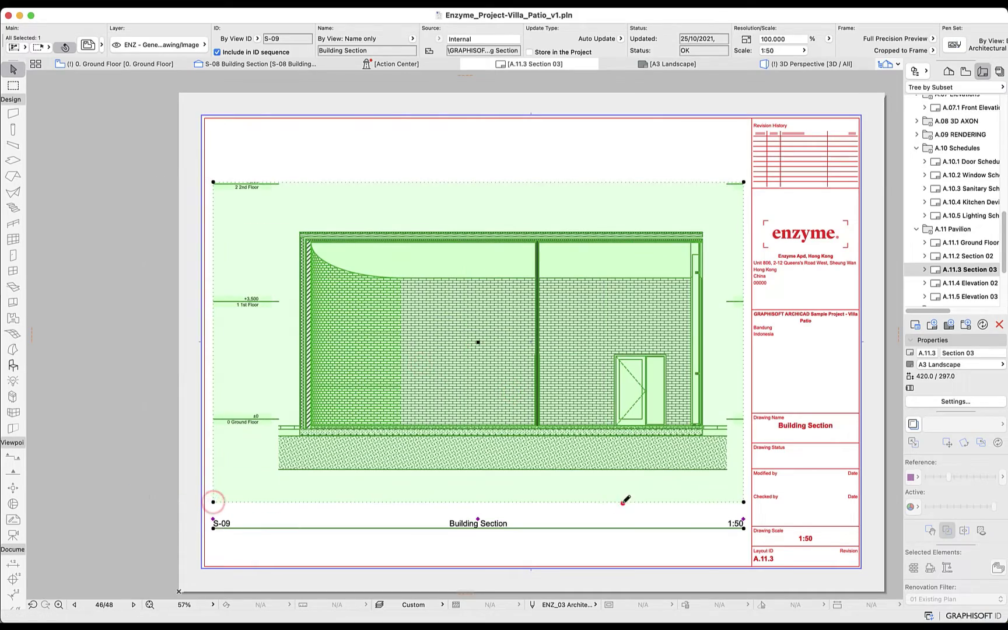
click(622, 501)
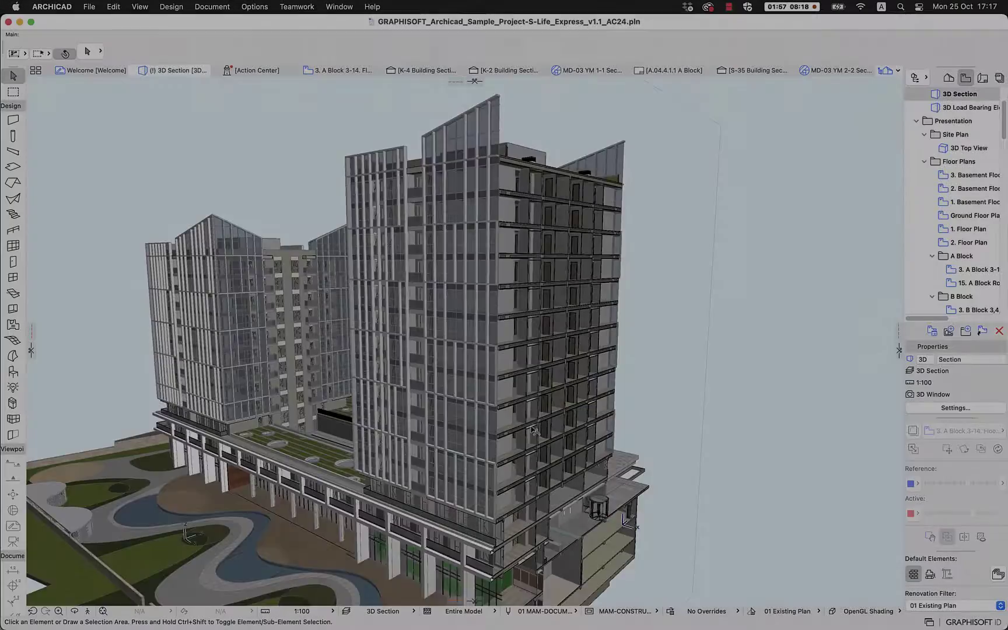
- Examine the door tags and dimensions on the A Block 3-14 floor plan and open the K-4 building section
scroll(533, 430, up, 10)
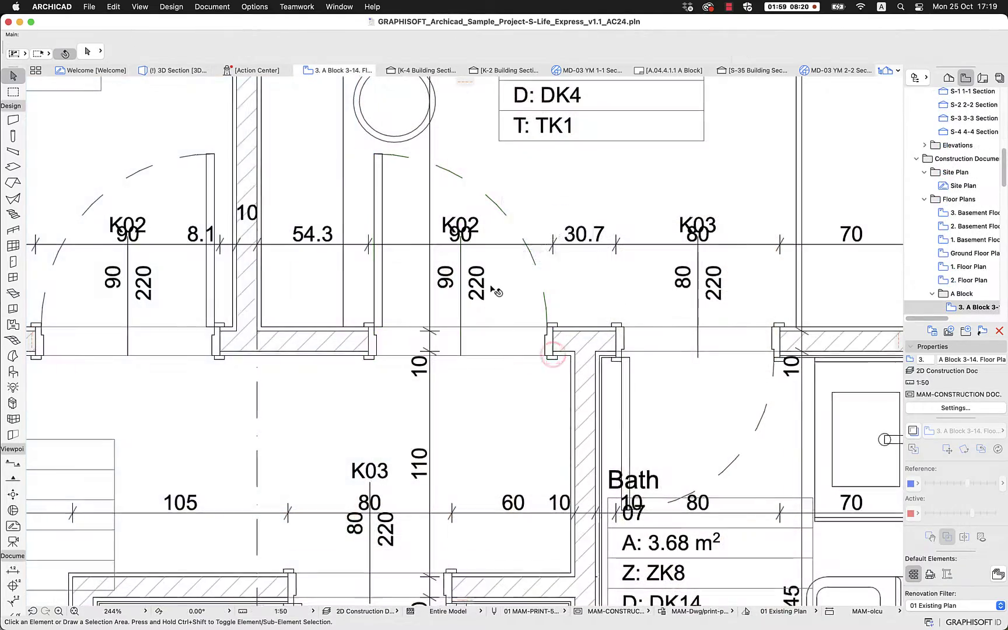
scroll(498, 289, down, 5)
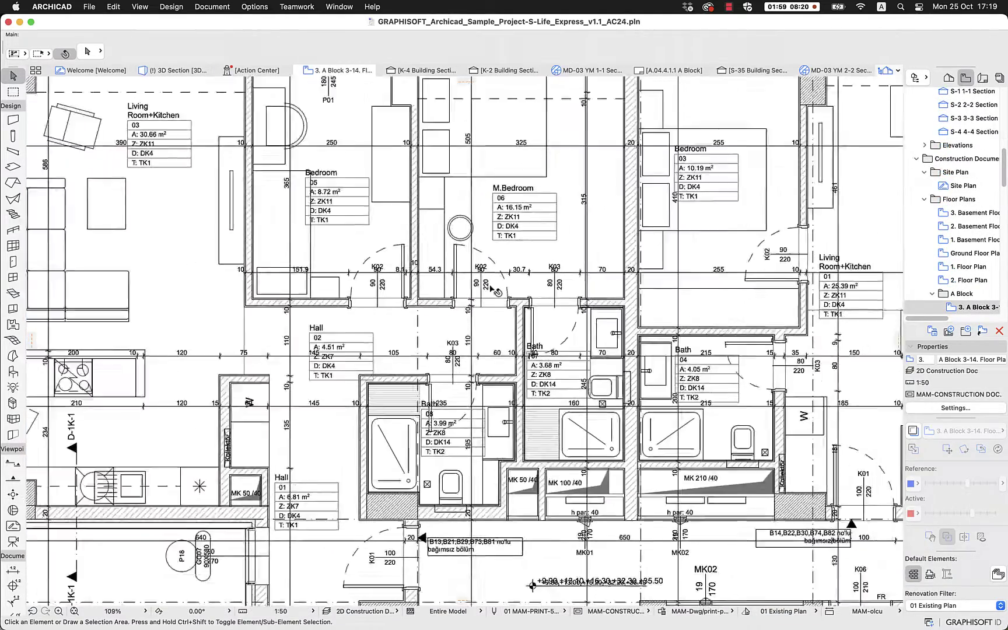
scroll(495, 291, down, 5)
click(580, 190)
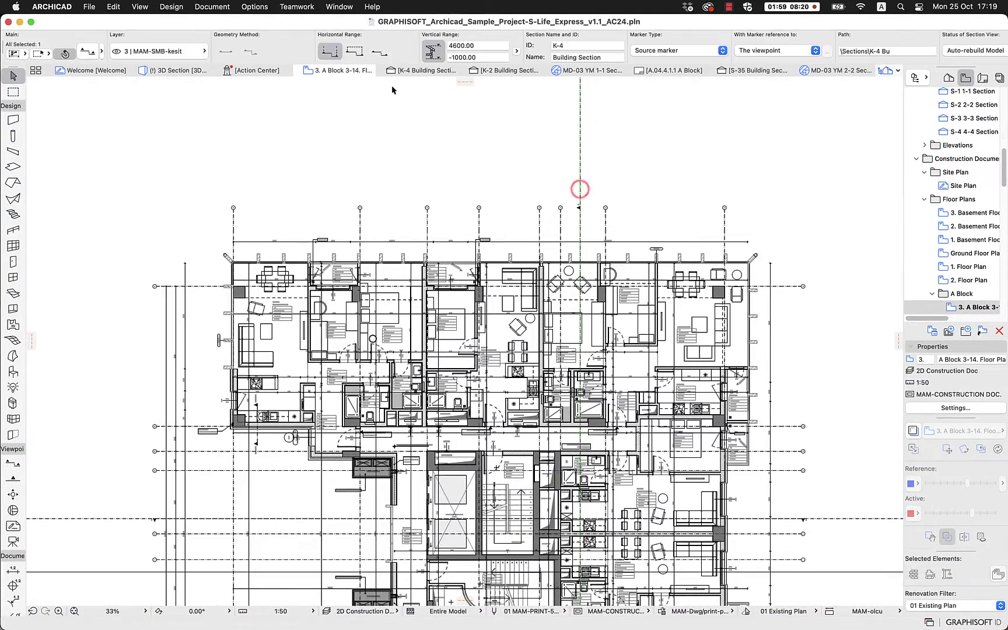
click(405, 70)
scroll(462, 181, down, 5)
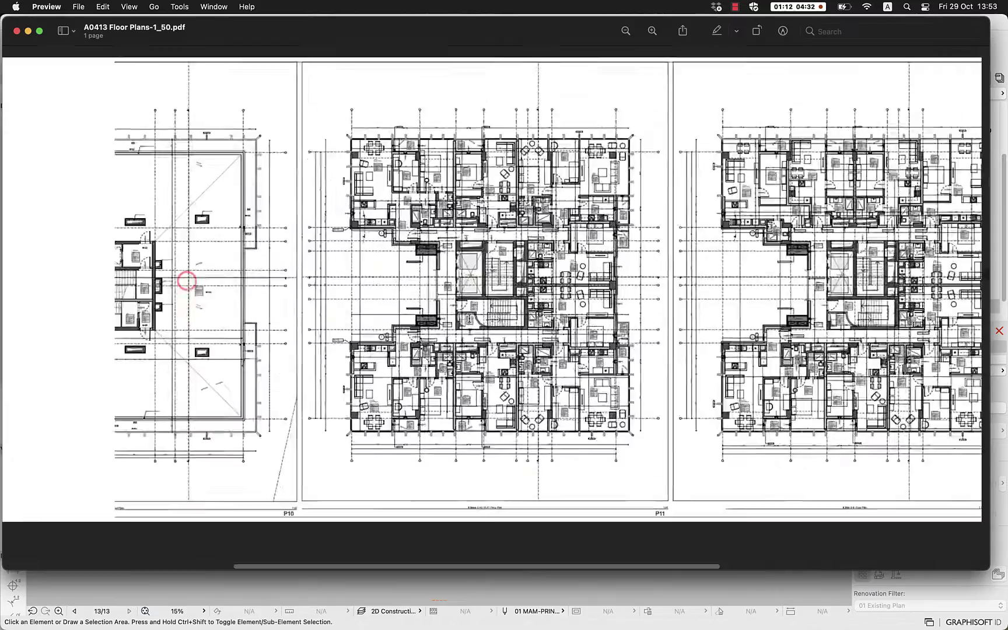
- Inspect the plans in A0413 Floor Plans-1_50.pdf in Preview and the RVT MEP & STR coordination model in Archicad
ctrl+scroll(554, 378, up, 10)
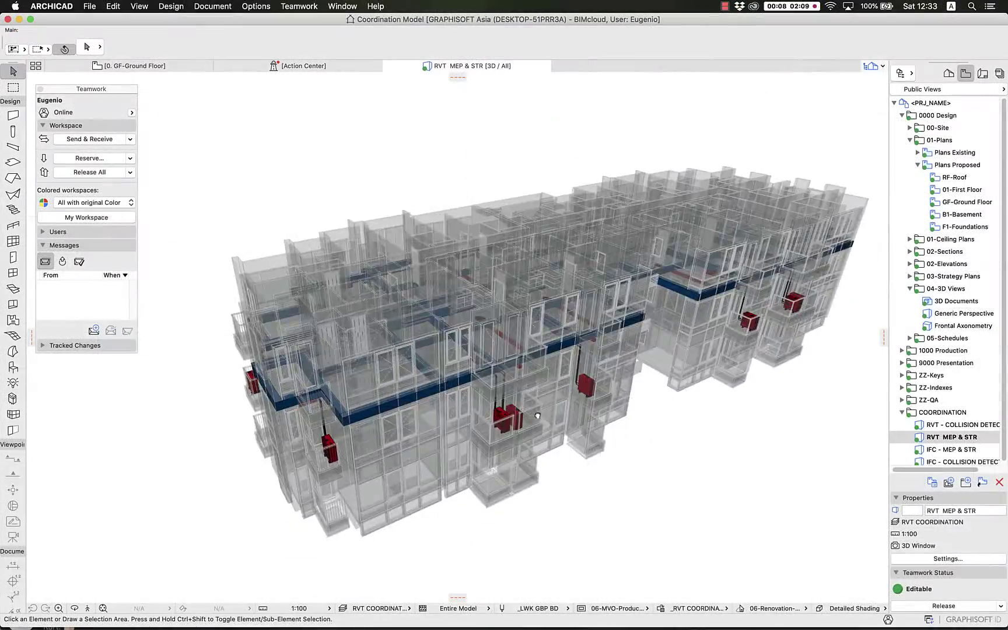
shift+middle_drag(497, 408, 497, 437)
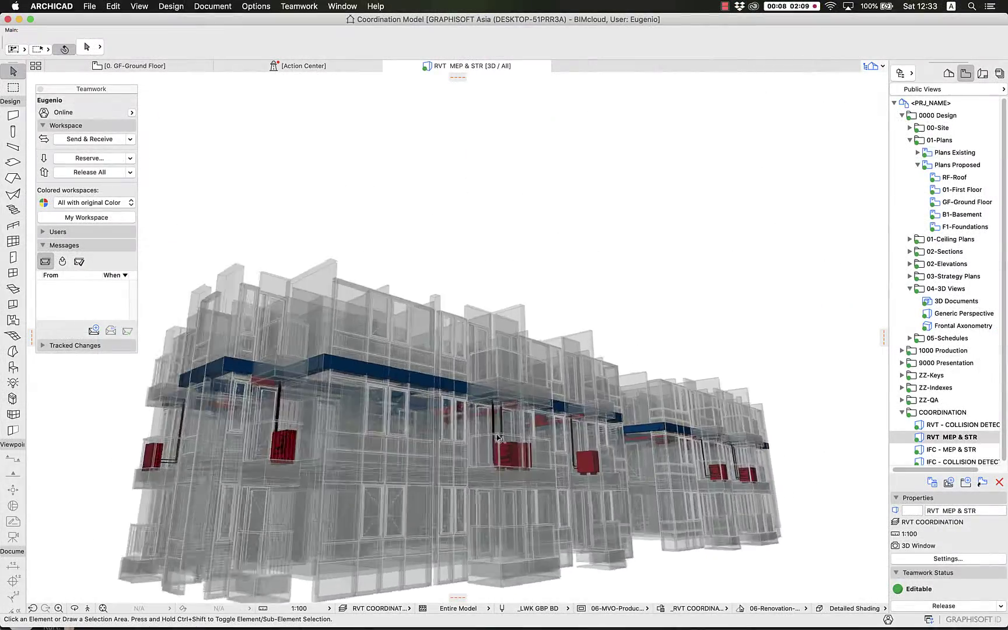
scroll(497, 437, up, 15)
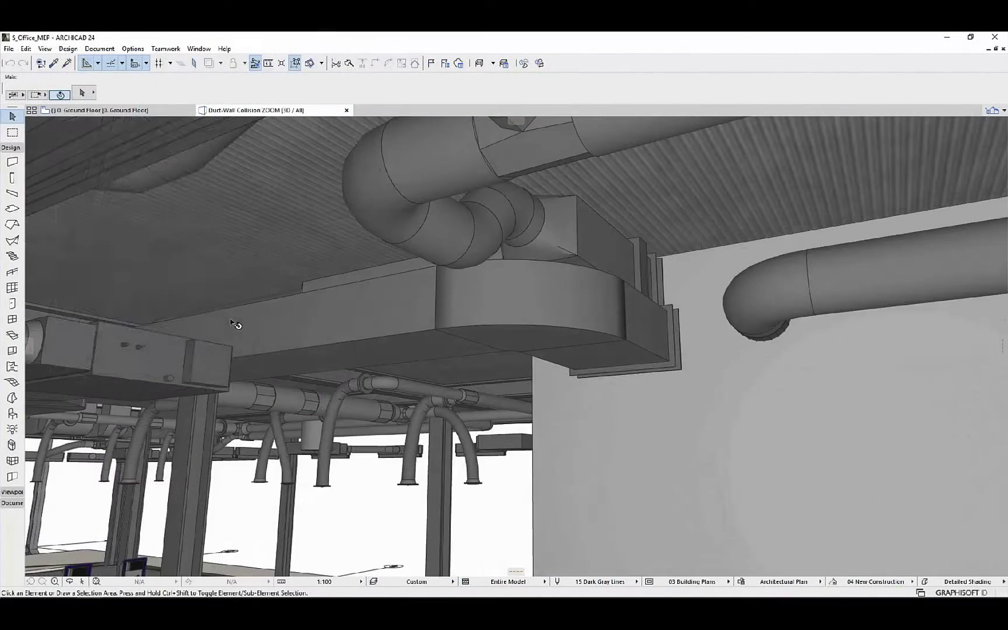
- Run collision detection between the Load Bearing Structures and Ductwork criteria sets, including surface collisions
click(68, 49)
click(257, 322)
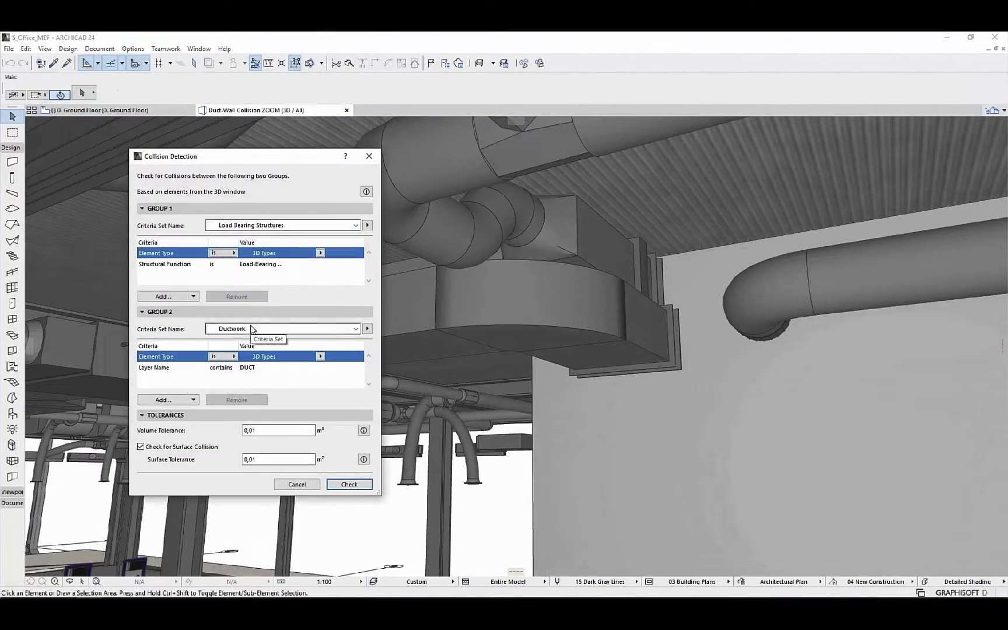
click(349, 484)
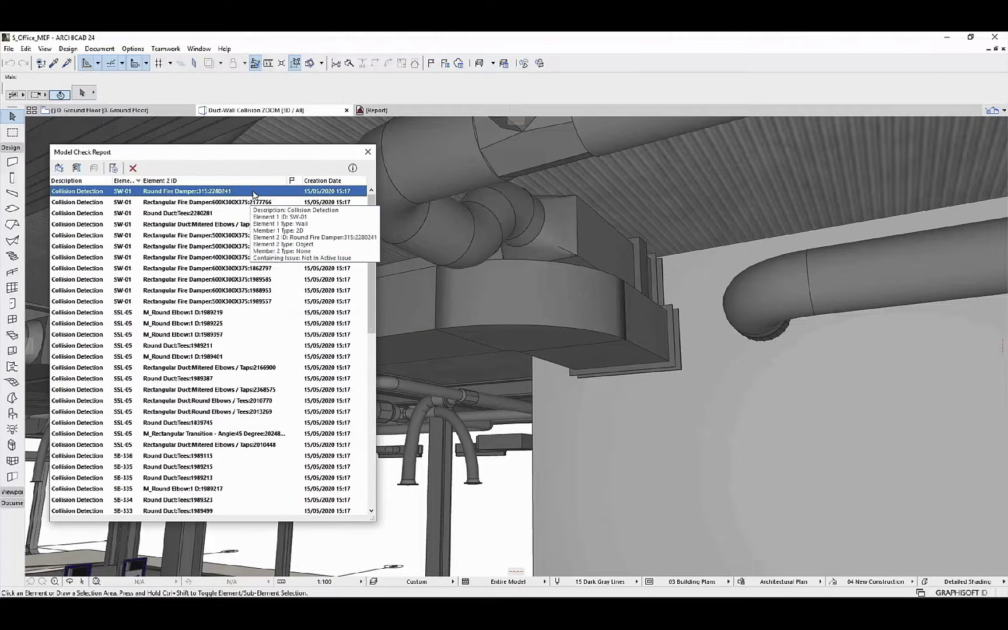
- Create openings for the three fire dampers colliding with wall SW-01, circular and rectangular, with offset 50 and nearby openings merged within 300
ctrl+click(252, 201)
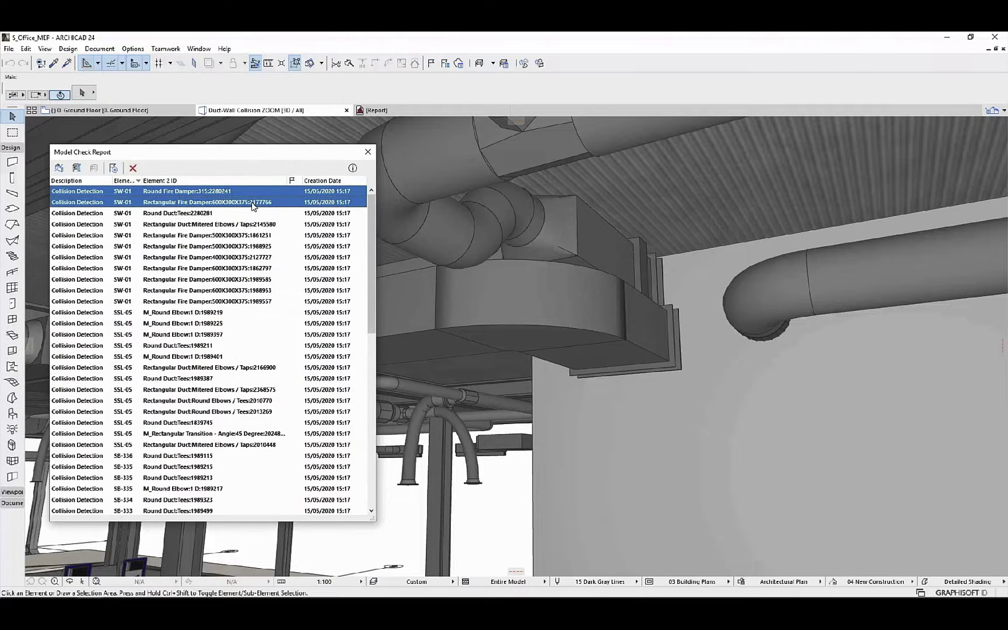
ctrl+click(252, 257)
click(272, 291)
click(68, 49)
mouse_move(88, 144)
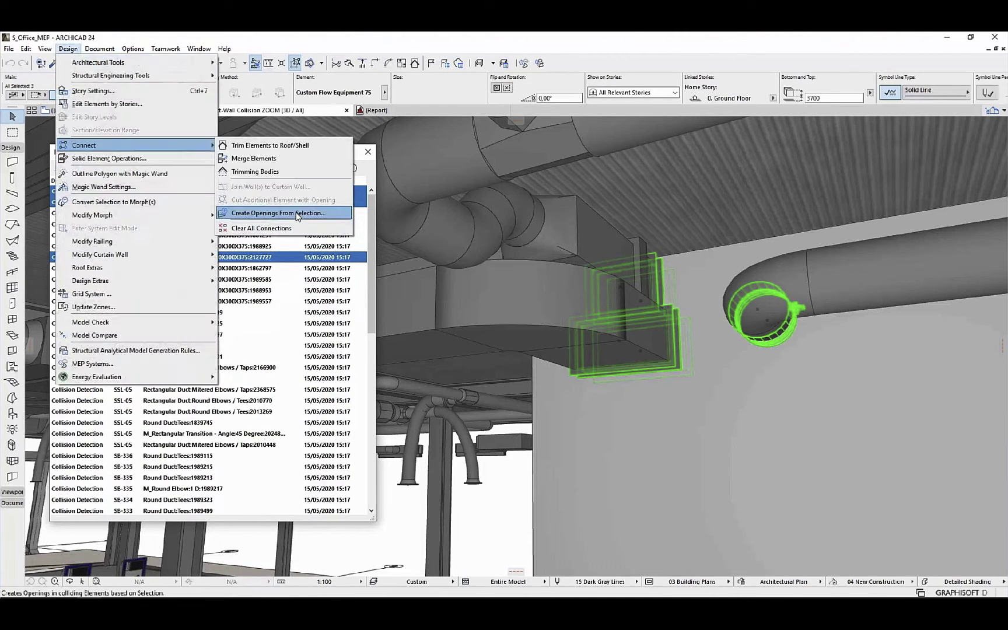
click(282, 207)
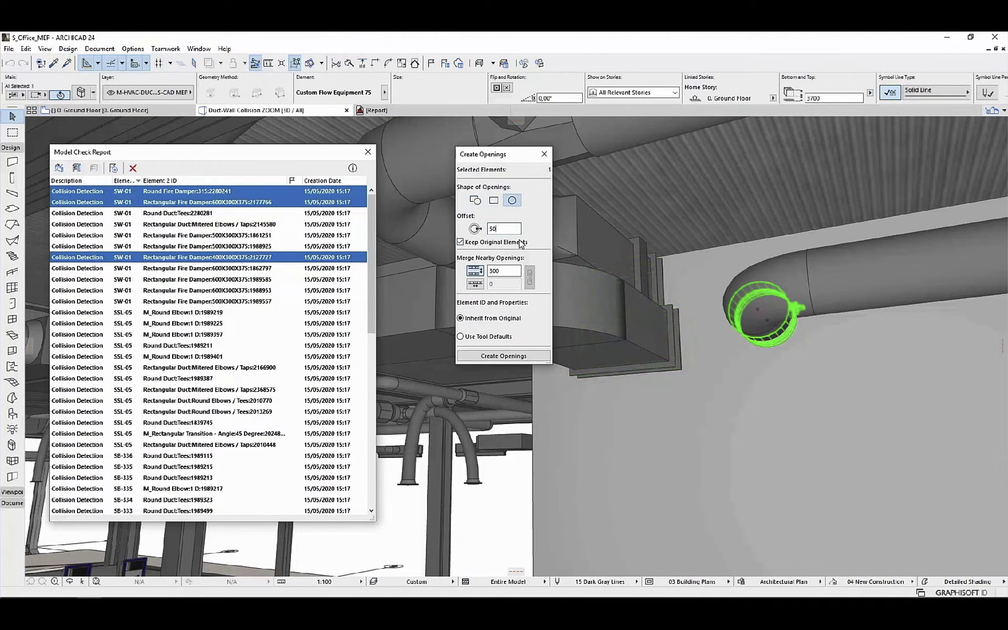
click(499, 362)
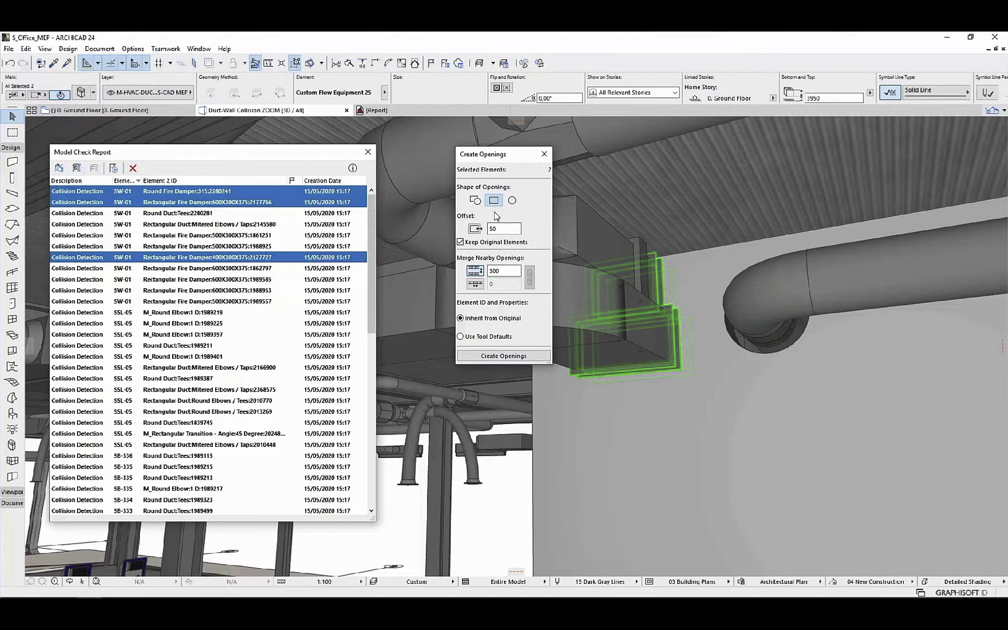
click(515, 356)
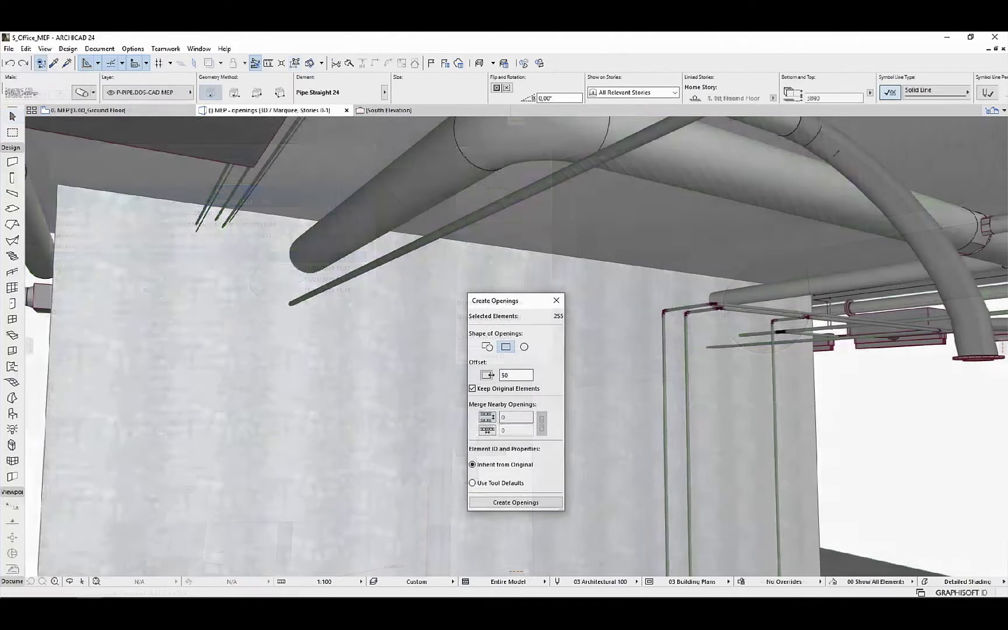
text(0)
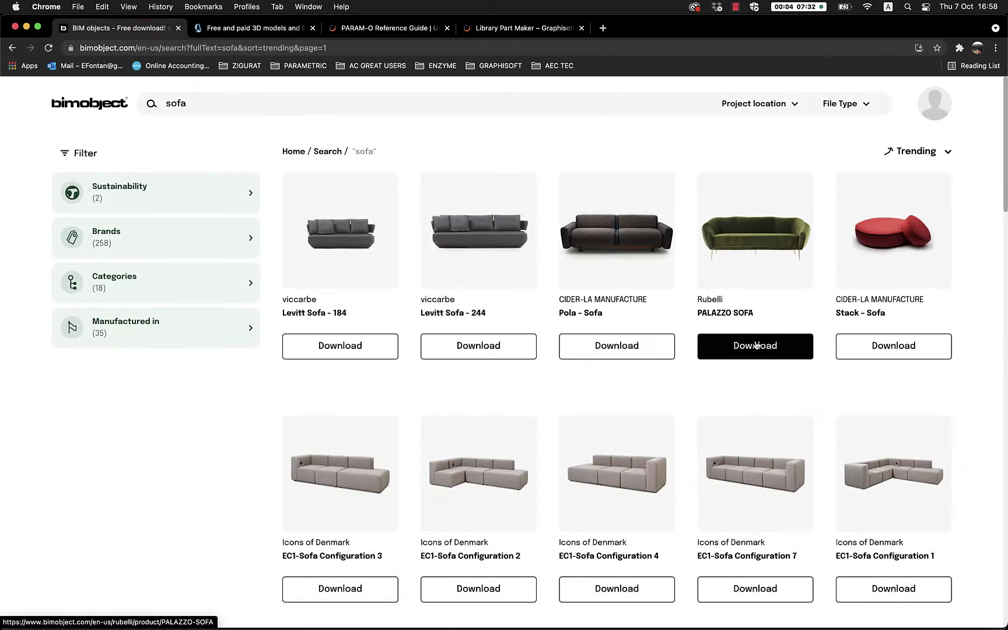
- Open the download options for the Rubelli PALAZZO SOFA on bimobject in Chrome and look through them
click(757, 345)
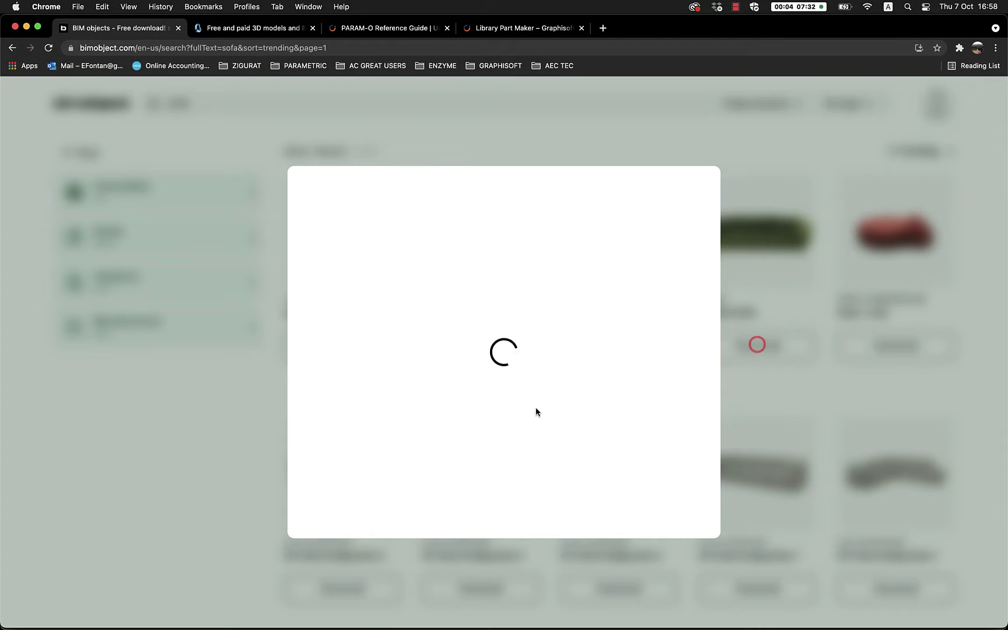
scroll(708, 272, down, 1)
scroll(706, 277, up, 1)
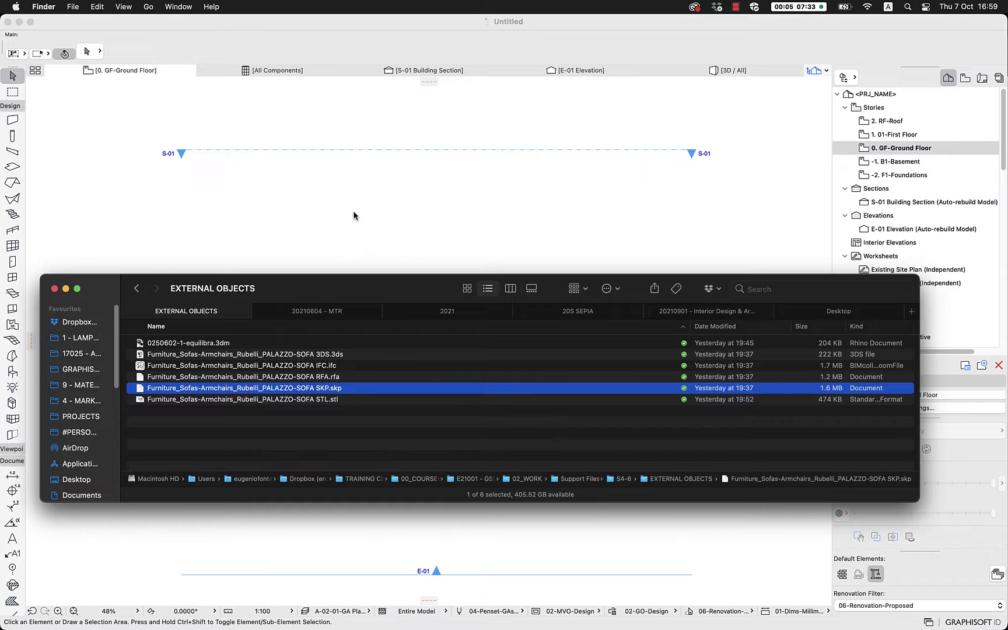
- Merge the PALAZZO-SOFA SKP file from the EXTERNAL OBJECTS folder into the ground floor plan of the untitled Archicad project
drag(354, 216, 365, 226)
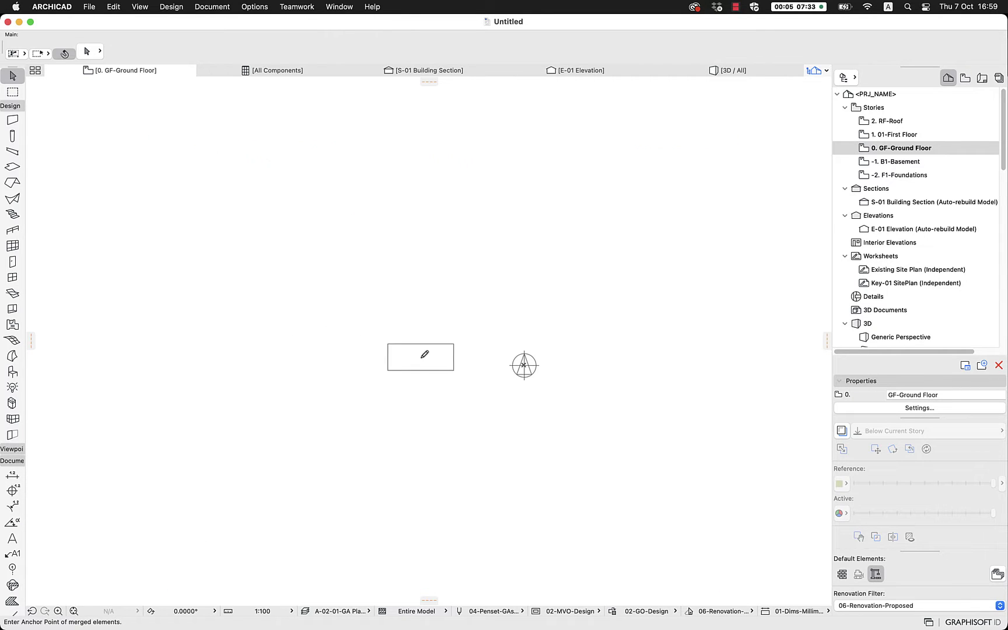